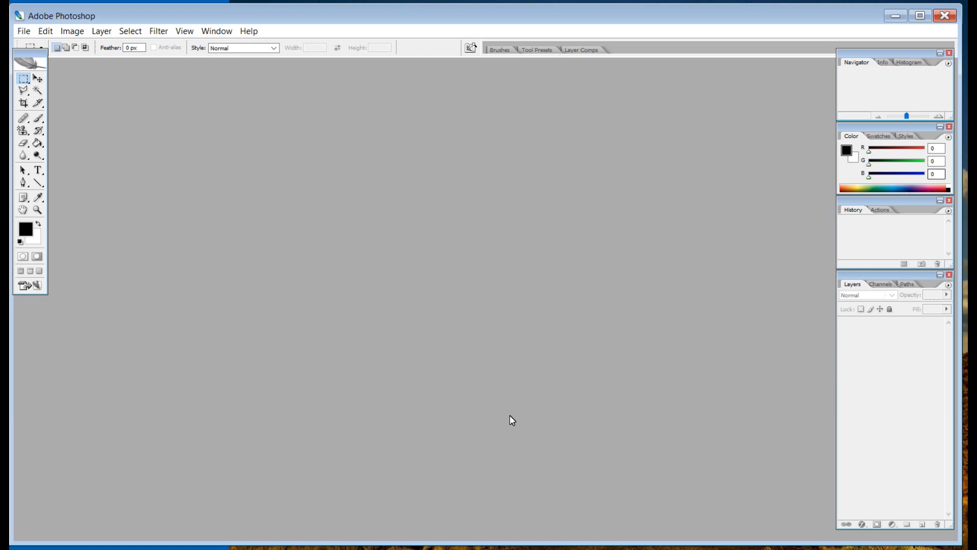
# Switch to the browser and copy the pink City of Seattle Fire Dept. logo from the Bing image results.
pyautogui.click(256, 544)
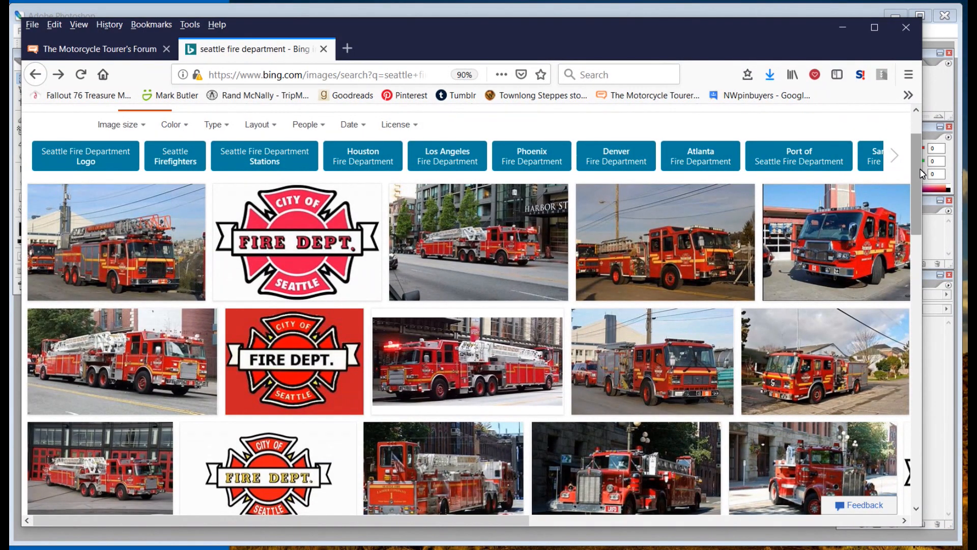
pyautogui.scroll(2, 921, 142)
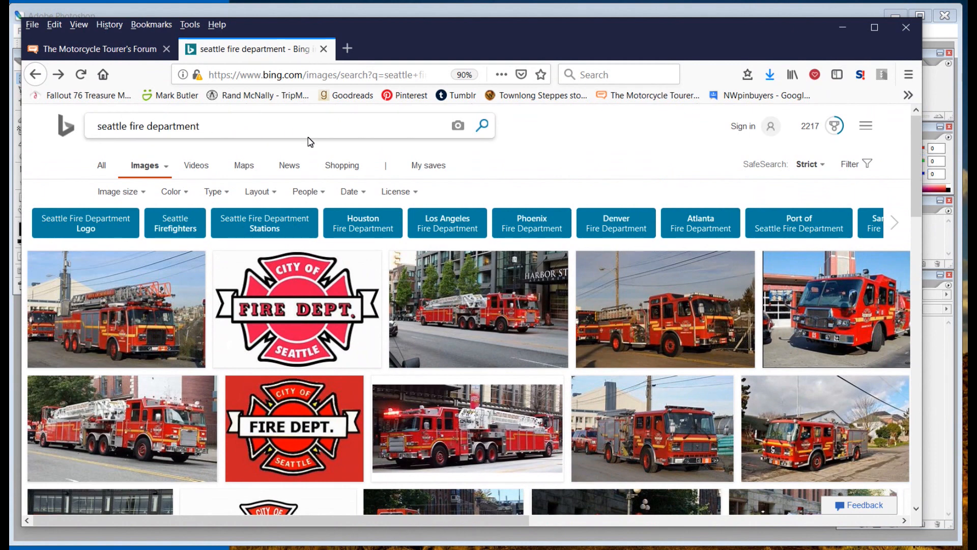
pyautogui.scroll(-2, 264, 417)
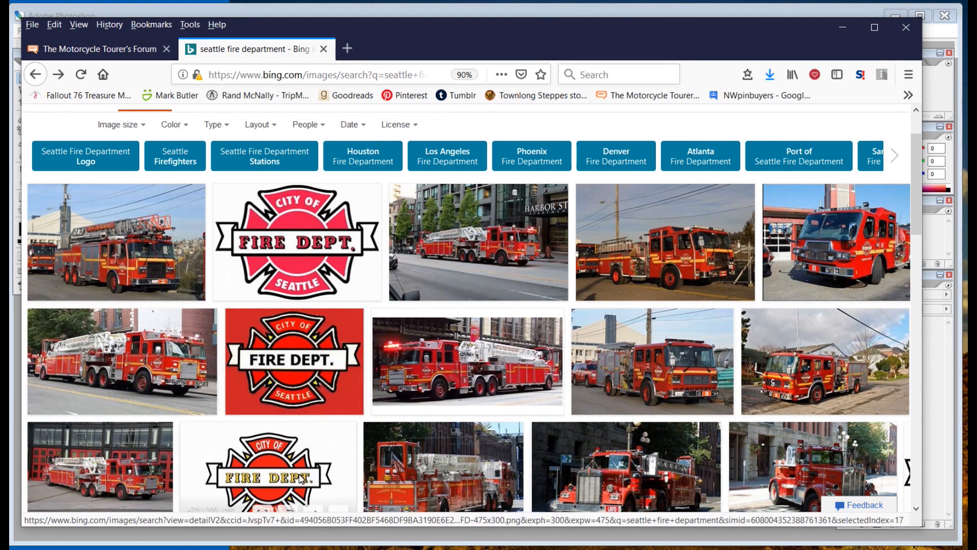
pyautogui.scroll(-2, 243, 465)
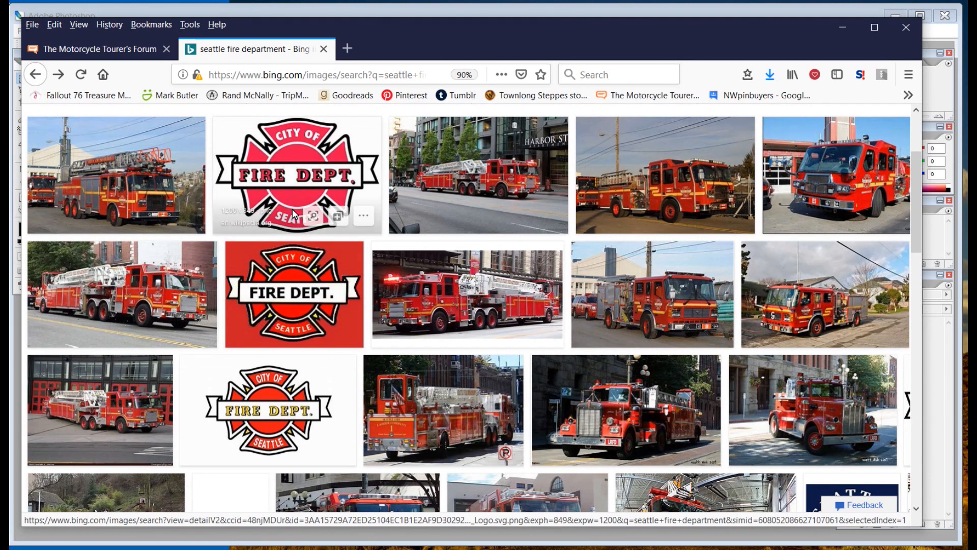
pyautogui.click(282, 179)
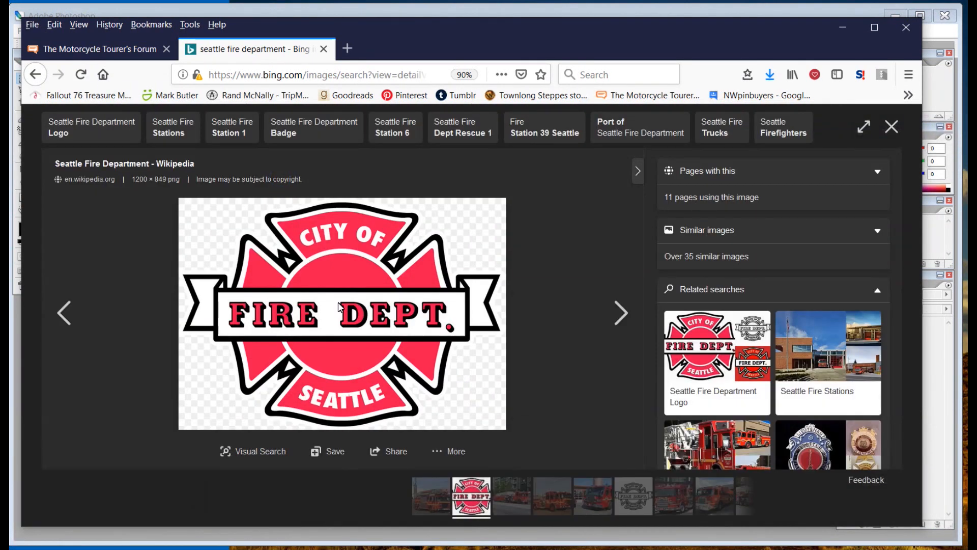
pyautogui.rightClick(332, 321)
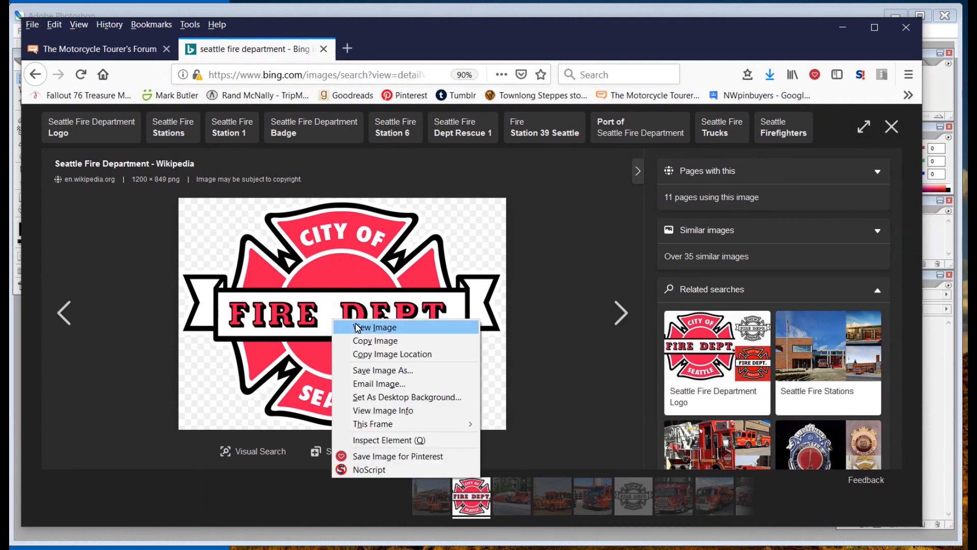
pyautogui.click(390, 342)
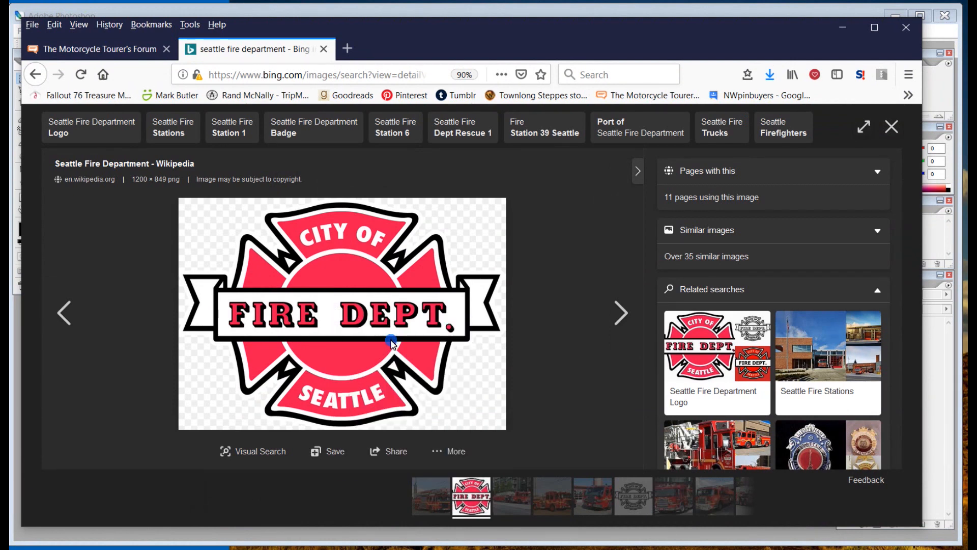
# Return to Photoshop, create a white document at the clipboard size of 1200 × 849 pixels, and paste the copied logo into it.
pyautogui.click(842, 27)
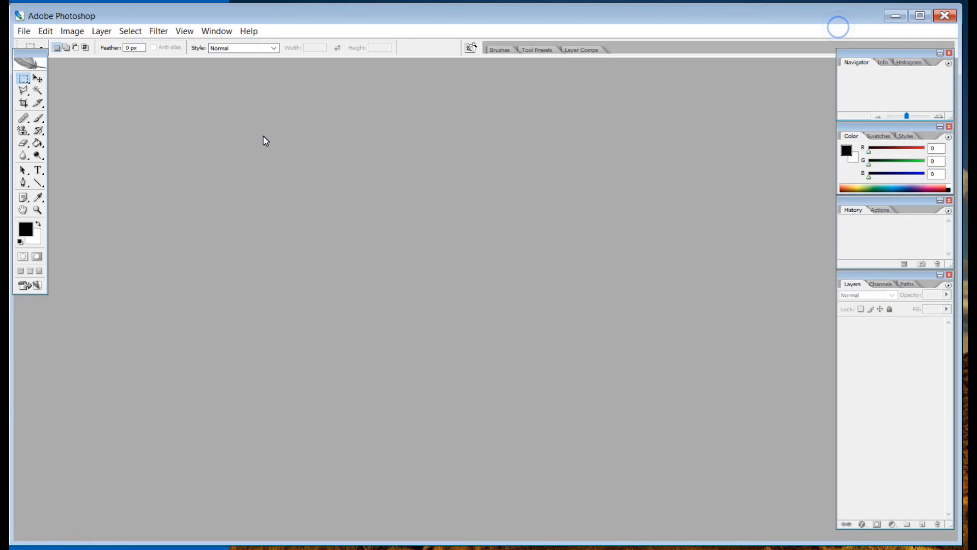
pyautogui.click(23, 32)
pyautogui.click(33, 44)
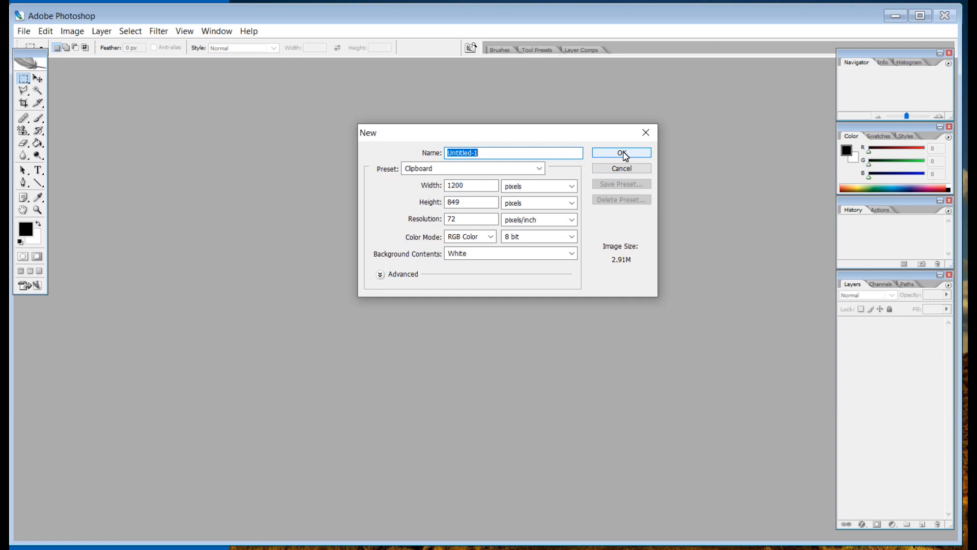
pyautogui.click(623, 153)
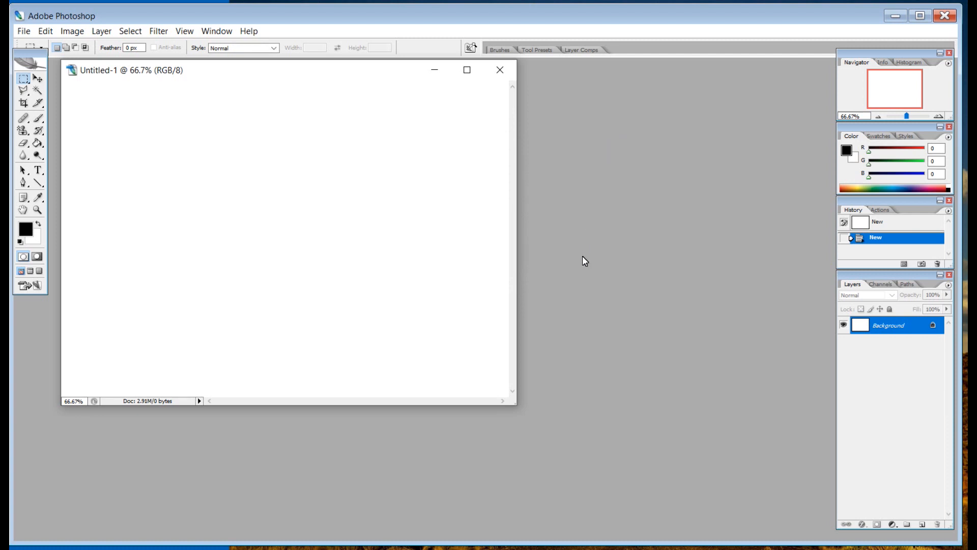
pyautogui.hotkey('ctrl', 'v')
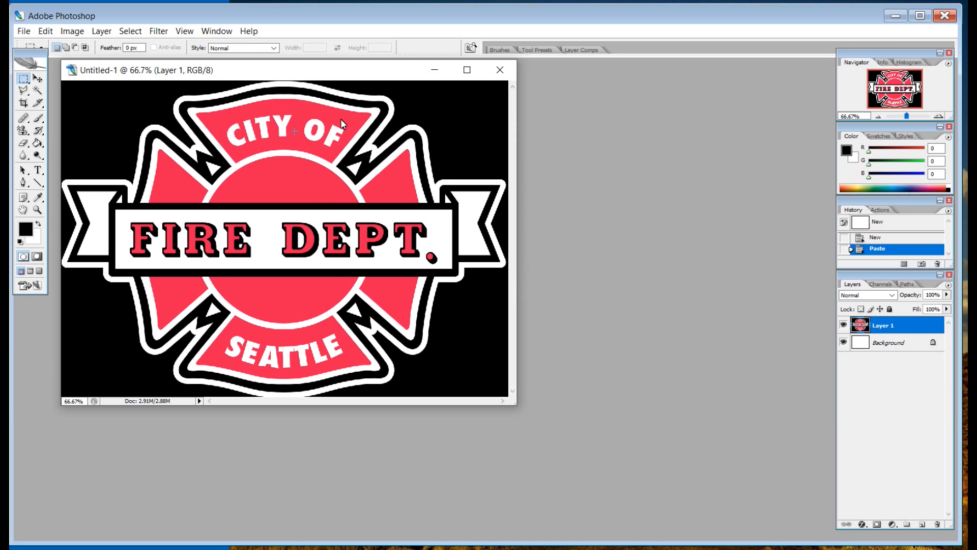
pyautogui.moveTo(286, 76); pyautogui.dragTo(574, 100)
# Create a second white document 3 inches wide and 1 inch high at 300 pixels/inch.
pyautogui.click(24, 32)
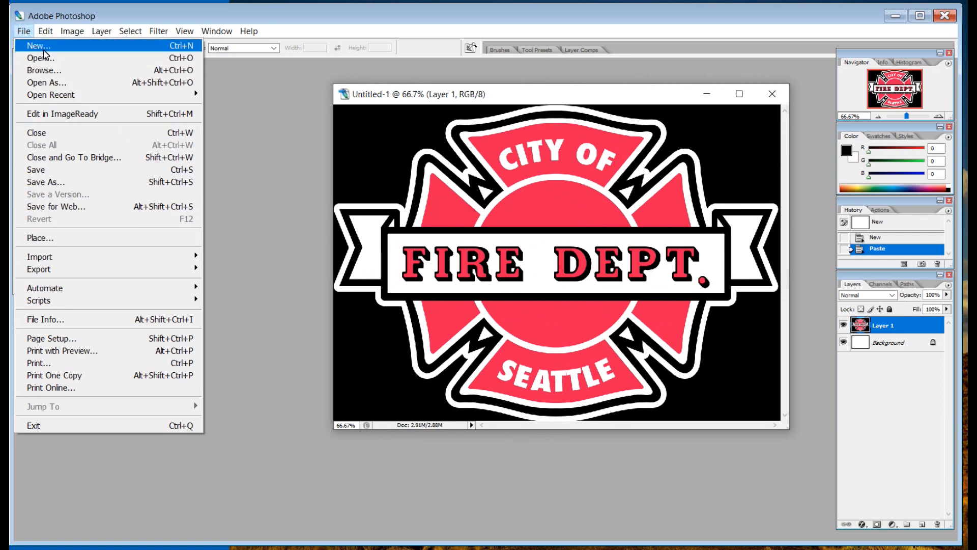
pyautogui.click(43, 47)
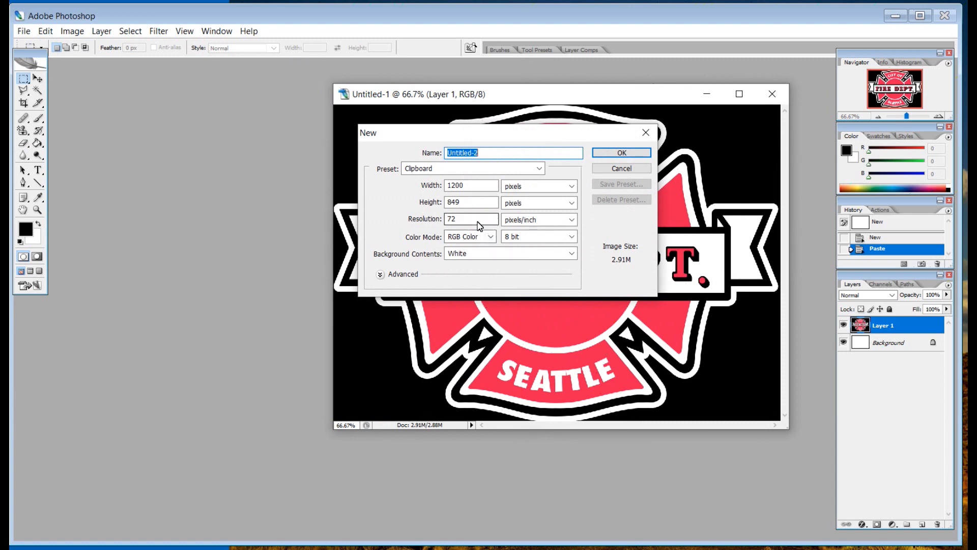
pyautogui.doubleClick(476, 221)
pyautogui.write('300')
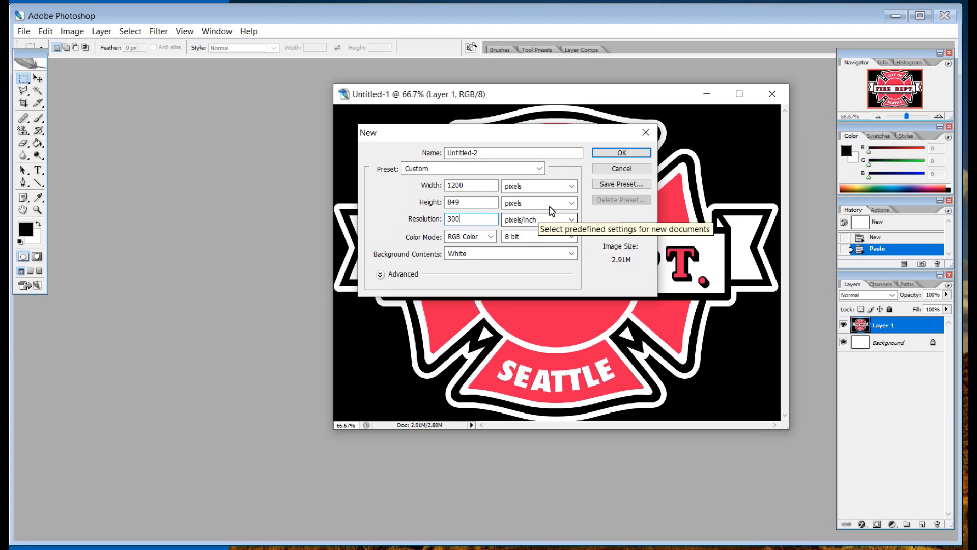
pyautogui.click(571, 187)
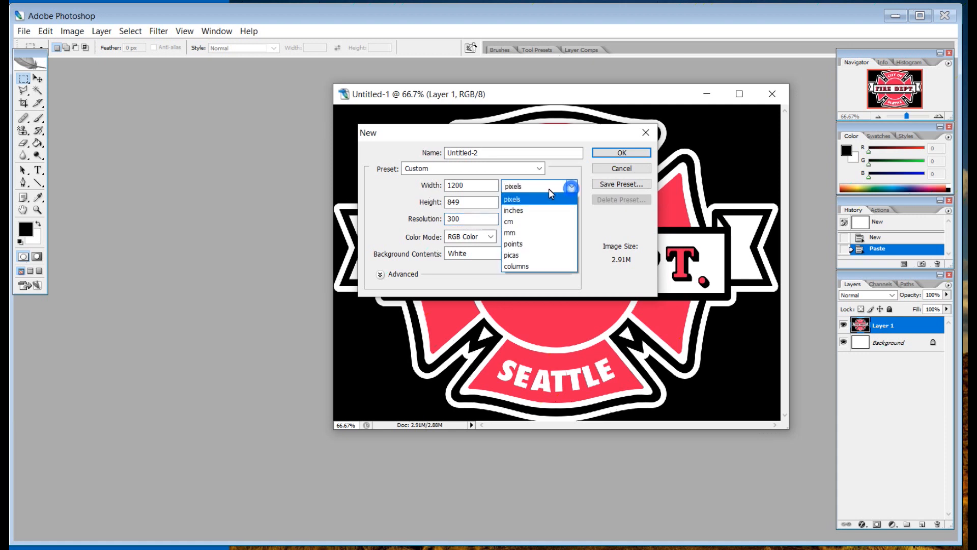
pyautogui.click(518, 210)
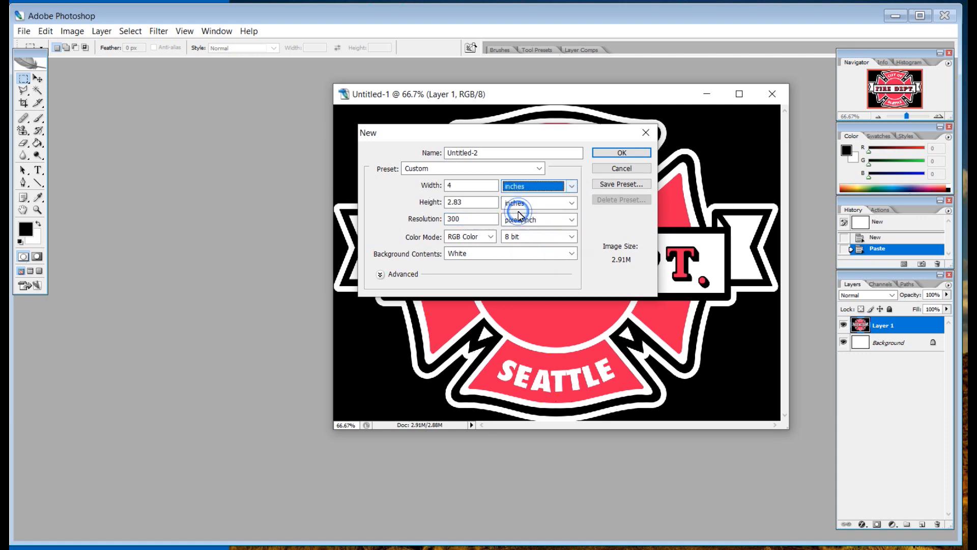
pyautogui.moveTo(468, 188); pyautogui.dragTo(422, 187)
pyautogui.write('3')
pyautogui.moveTo(484, 202); pyautogui.dragTo(448, 202)
pyautogui.write('1')
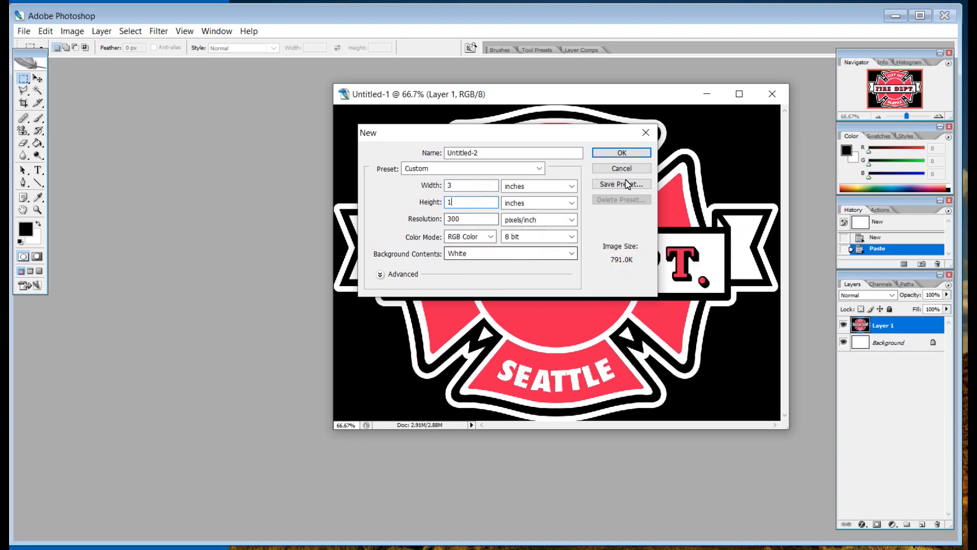
pyautogui.click(632, 154)
pyautogui.moveTo(297, 71); pyautogui.dragTo(297, 181)
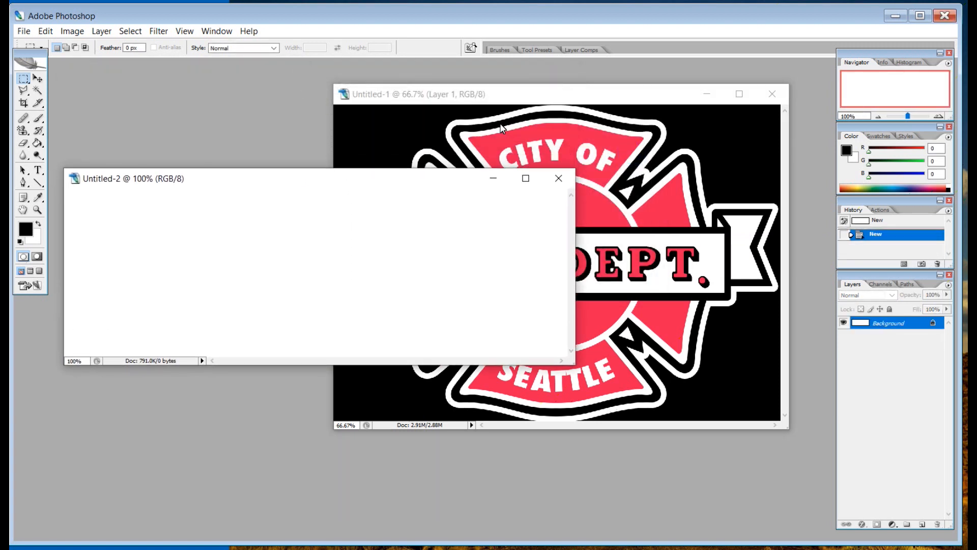
# Select the entire canvas of the first document containing the full fire department logo.
pyautogui.click(591, 100)
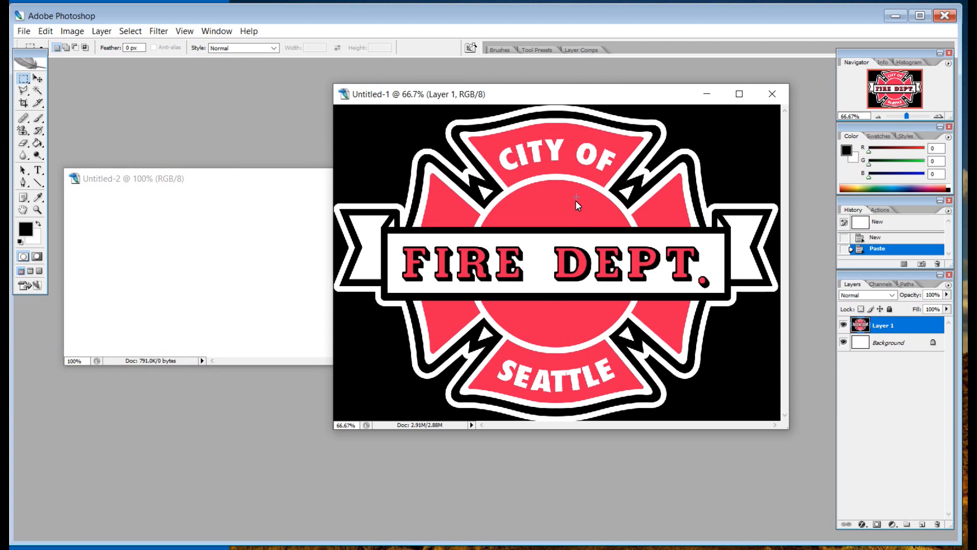
pyautogui.click(74, 33)
pyautogui.moveTo(51, 34)
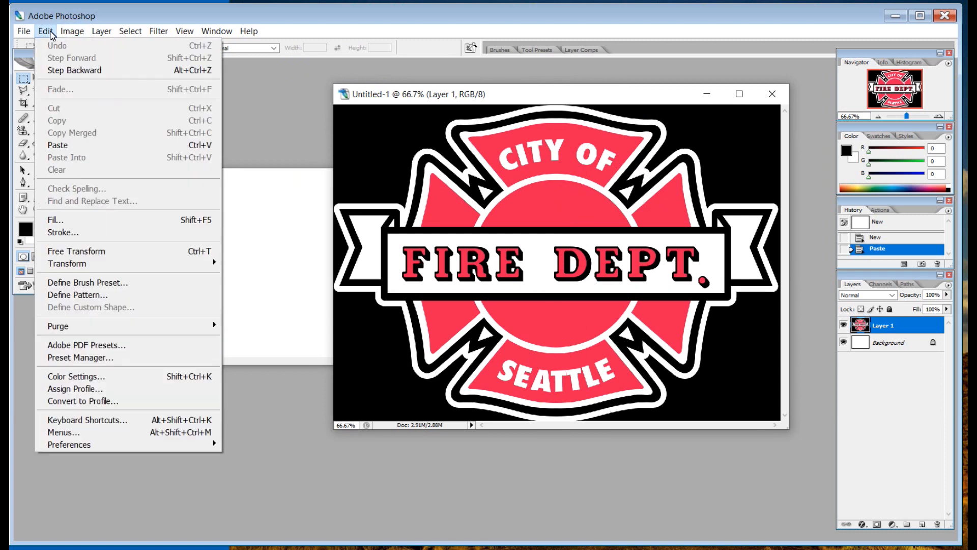
pyautogui.click(458, 233)
pyautogui.hotkey('ctrl', 'a')
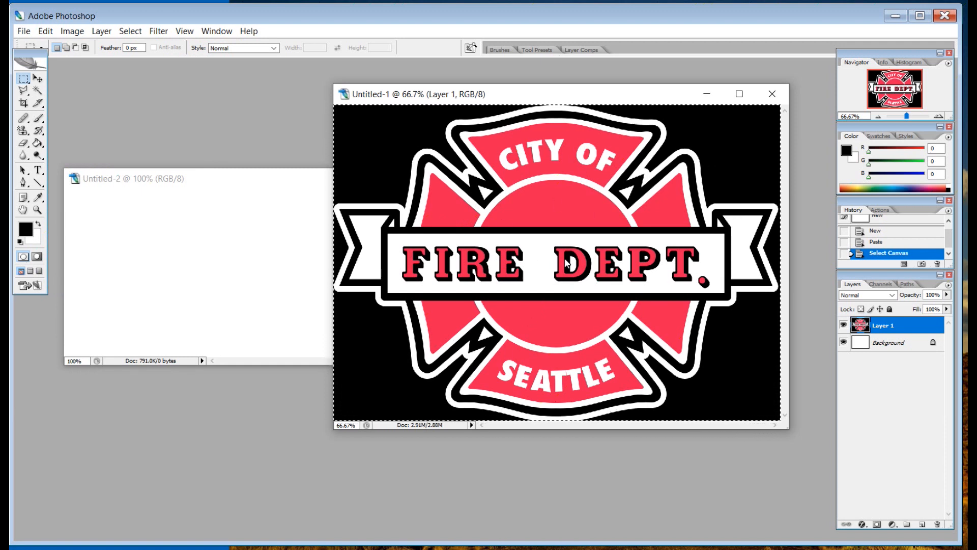
# Paste the logo into the 3 × 1 inch document, minimize the first document, and enlarge the small document's window.
pyautogui.click(256, 180)
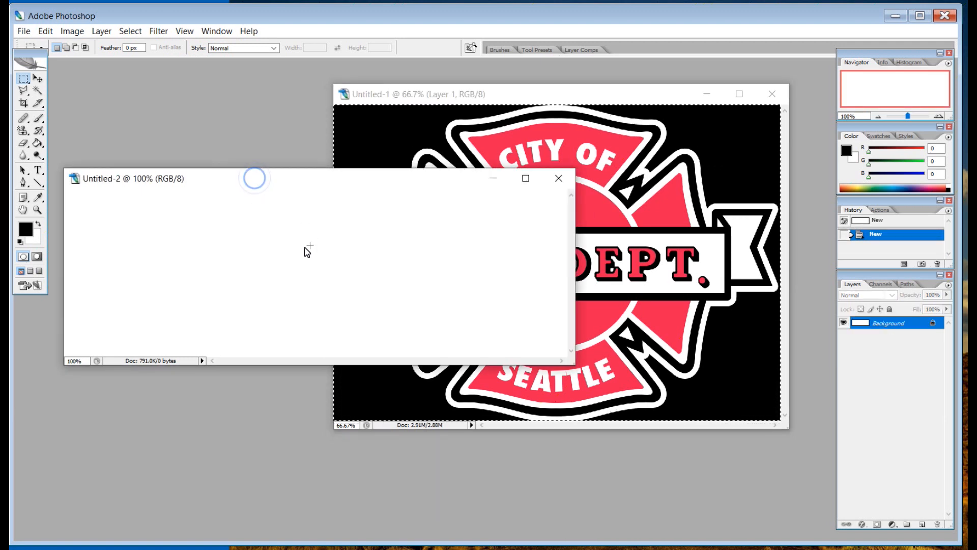
pyautogui.hotkey('ctrl', 'v')
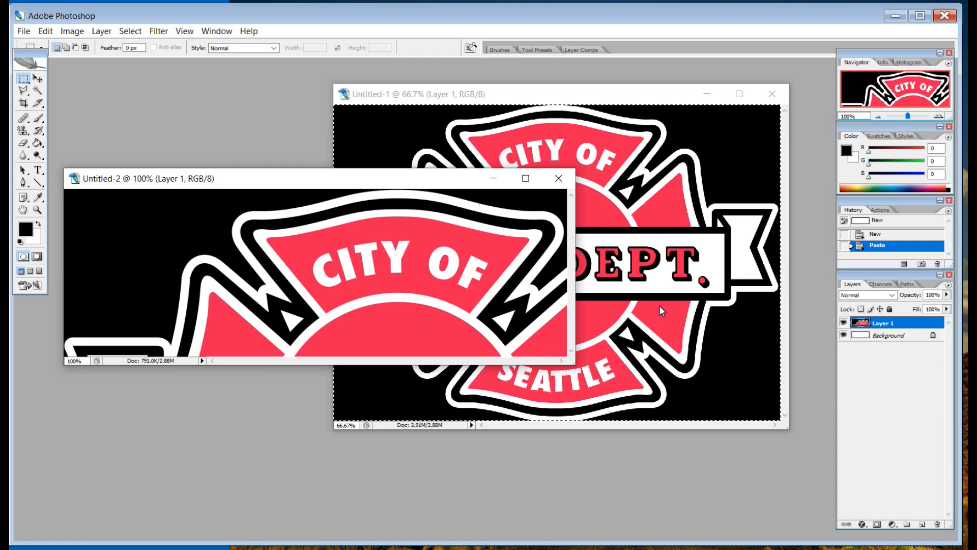
pyautogui.click(707, 95)
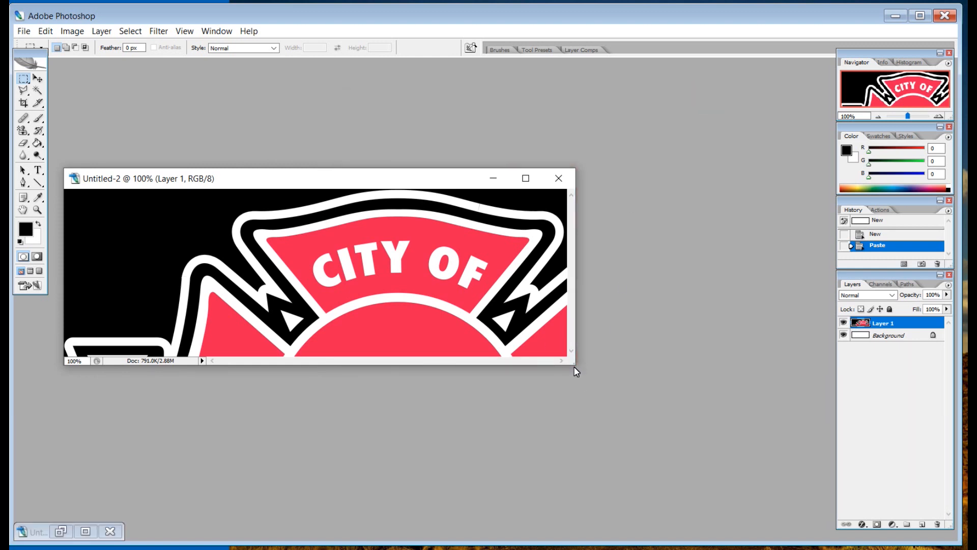
pyautogui.moveTo(576, 365); pyautogui.dragTo(809, 482)
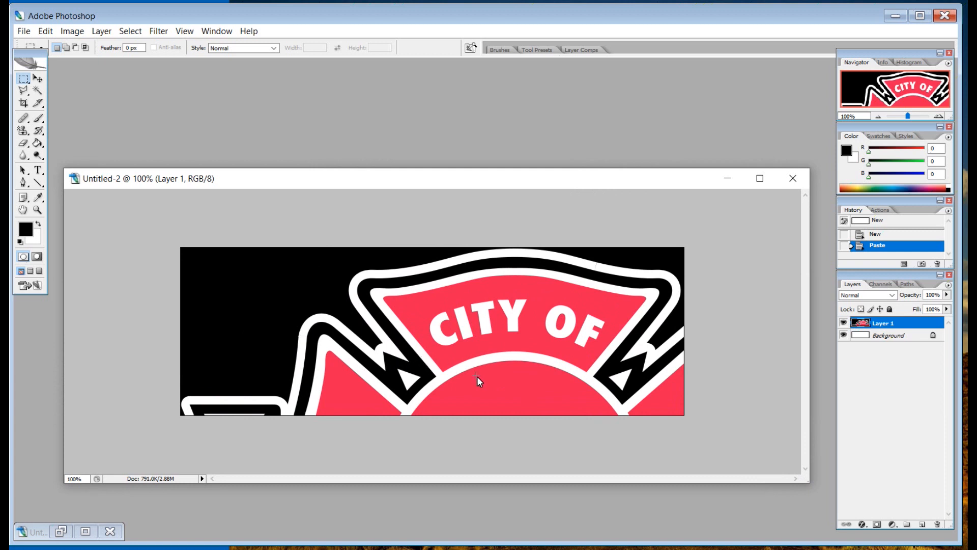
pyautogui.rightClick(469, 347)
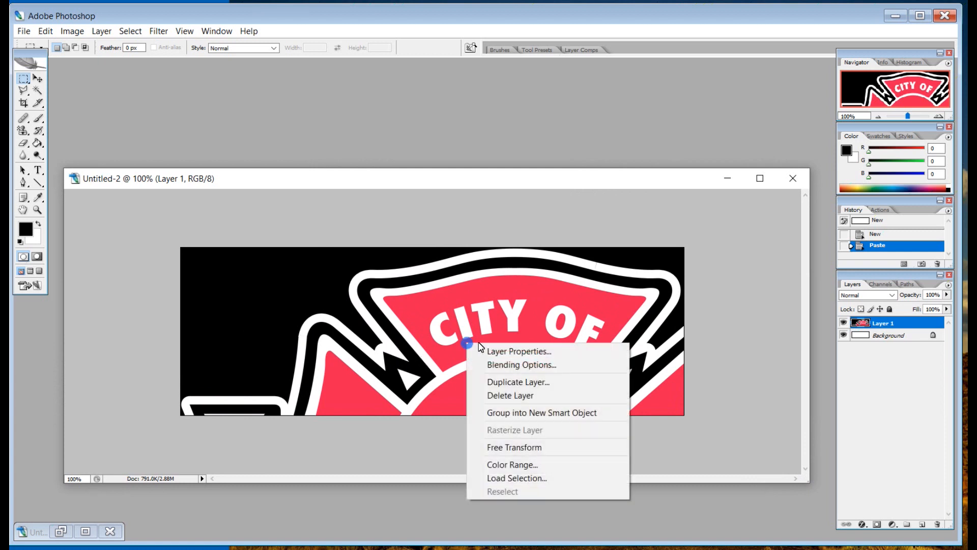
pyautogui.click(529, 451)
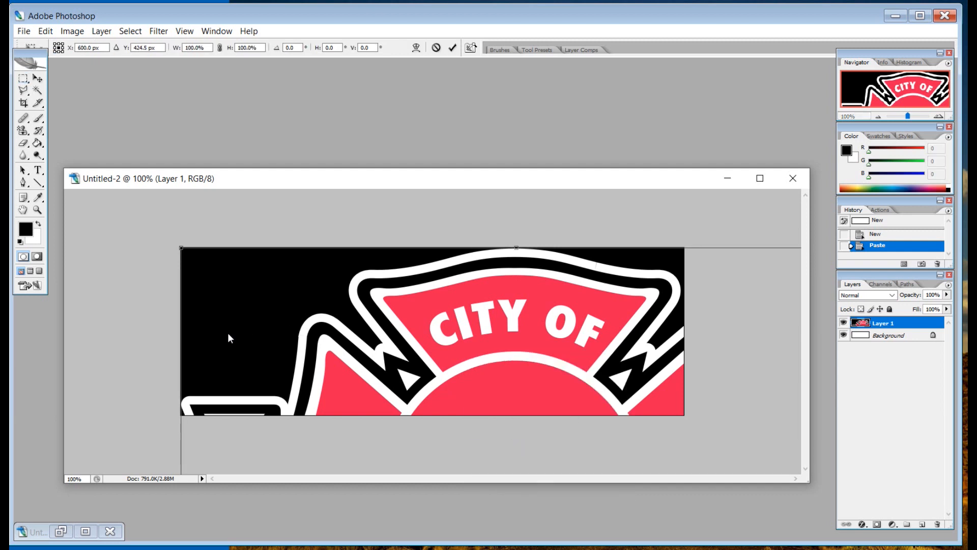
pyautogui.moveTo(527, 387); pyautogui.dragTo(447, 238)
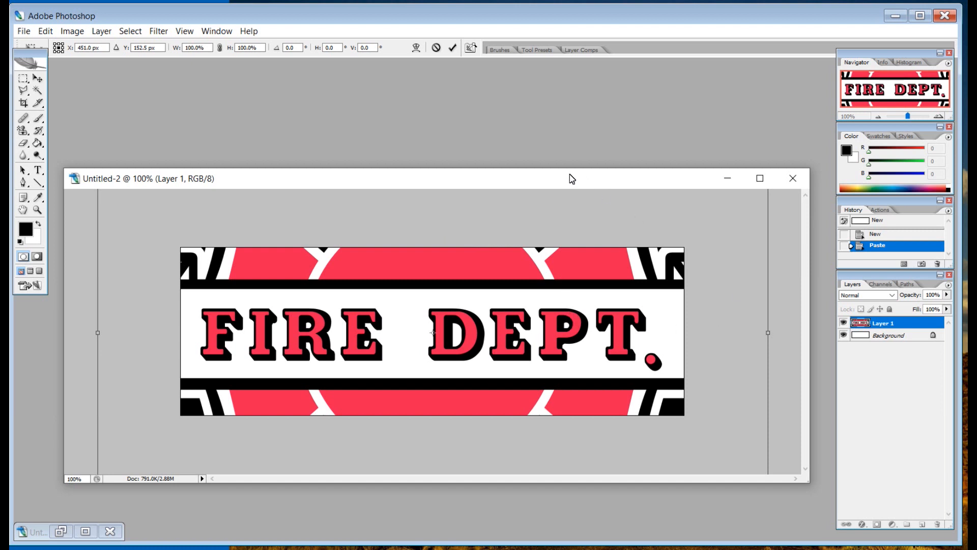
pyautogui.moveTo(565, 167); pyautogui.dragTo(566, 100)
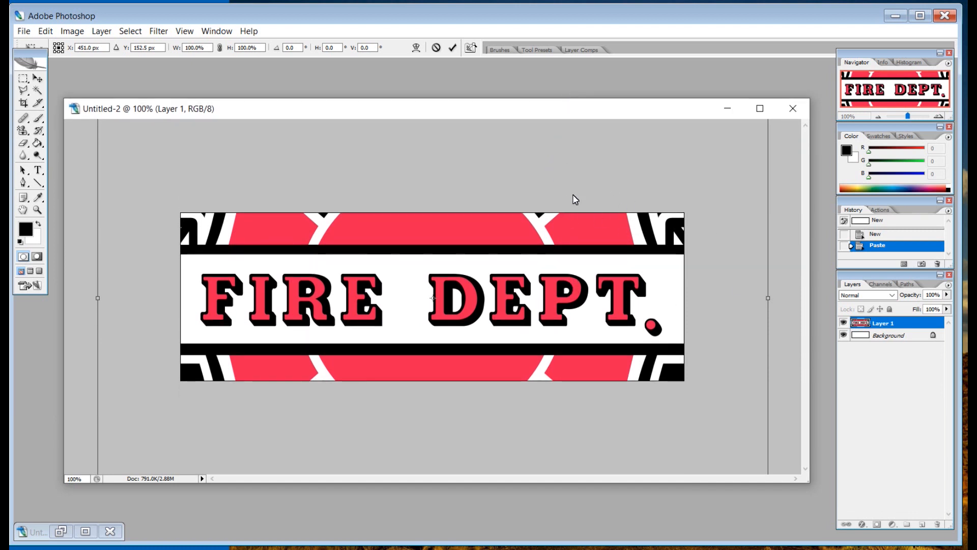
pyautogui.click(184, 31)
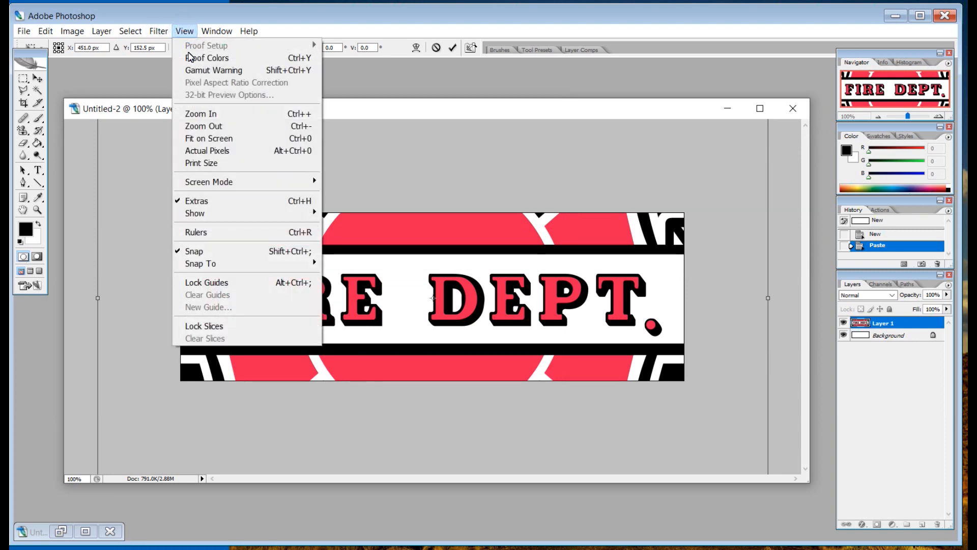
pyautogui.click(220, 131)
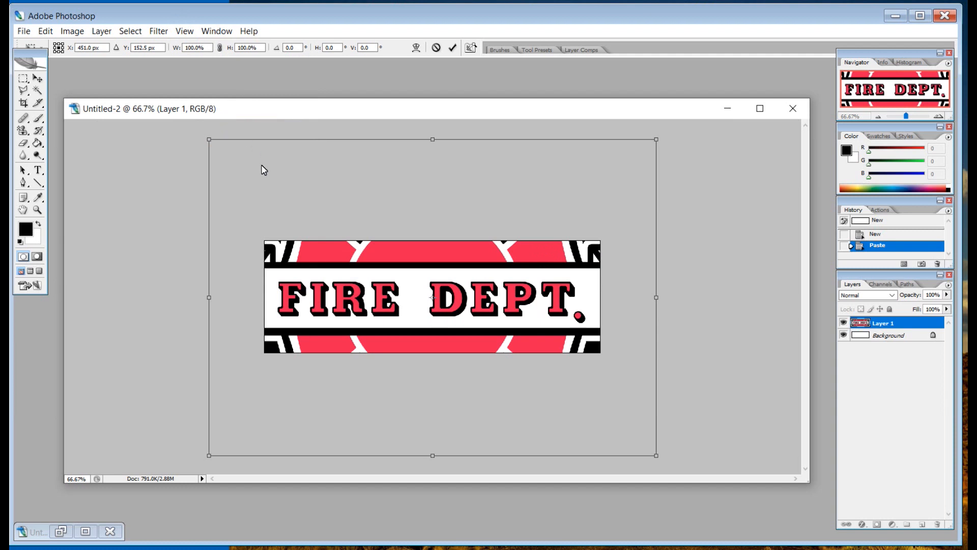
pyautogui.click(158, 31)
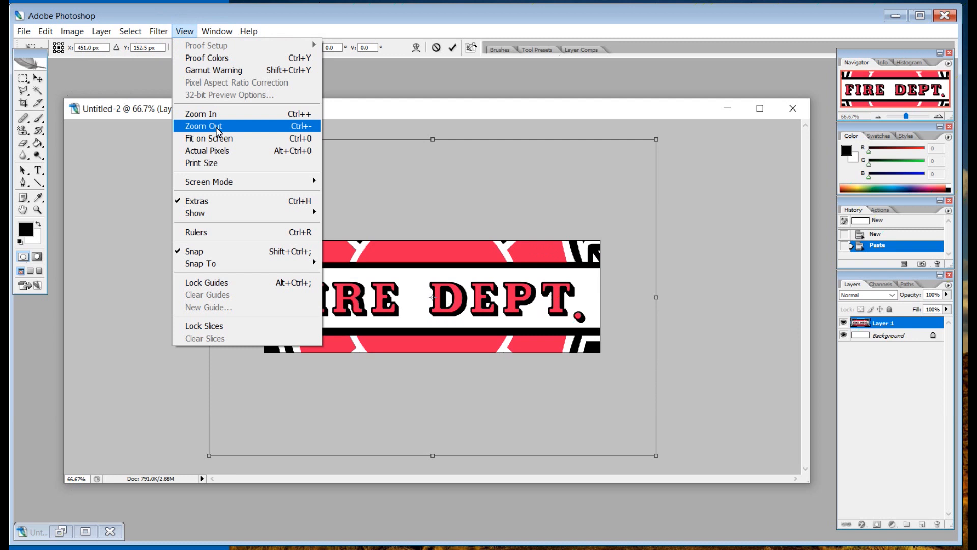
pyautogui.click(217, 132)
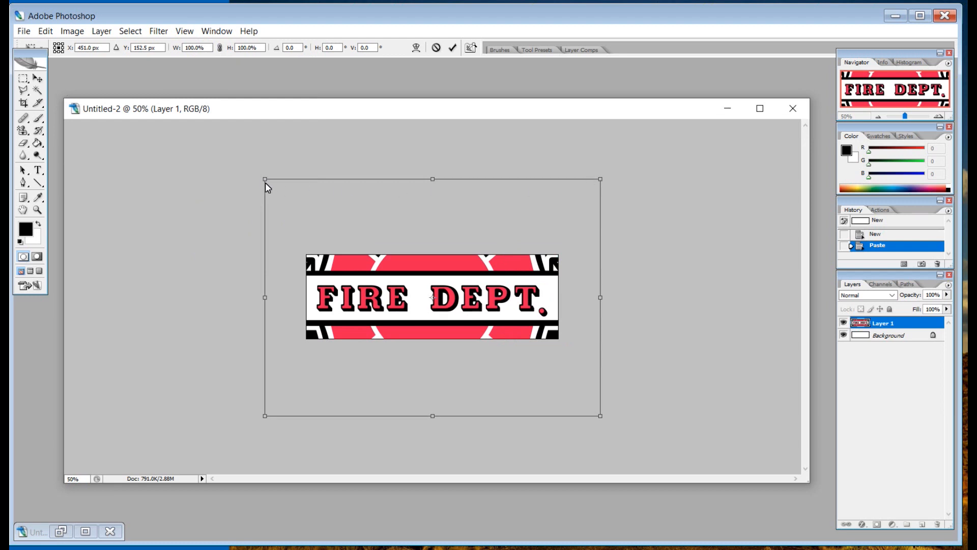
pyautogui.moveTo(265, 184); pyautogui.dragTo(300, 194)
pyautogui.press('Escape')
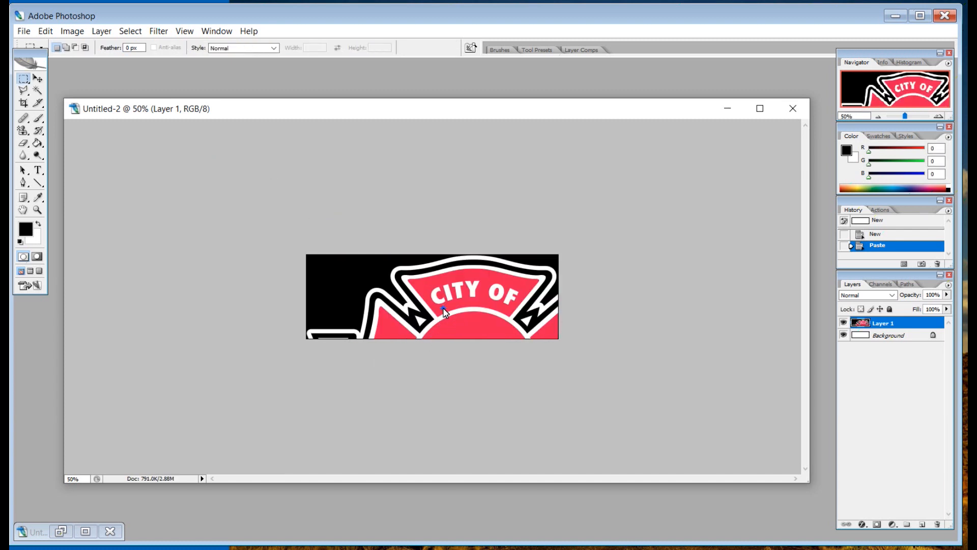
# Free Transform the pasted logo proportionally to about 75%, spanning the canvas width with the FIRE DEPT. banner centred vertically.
pyautogui.rightClick(445, 312)
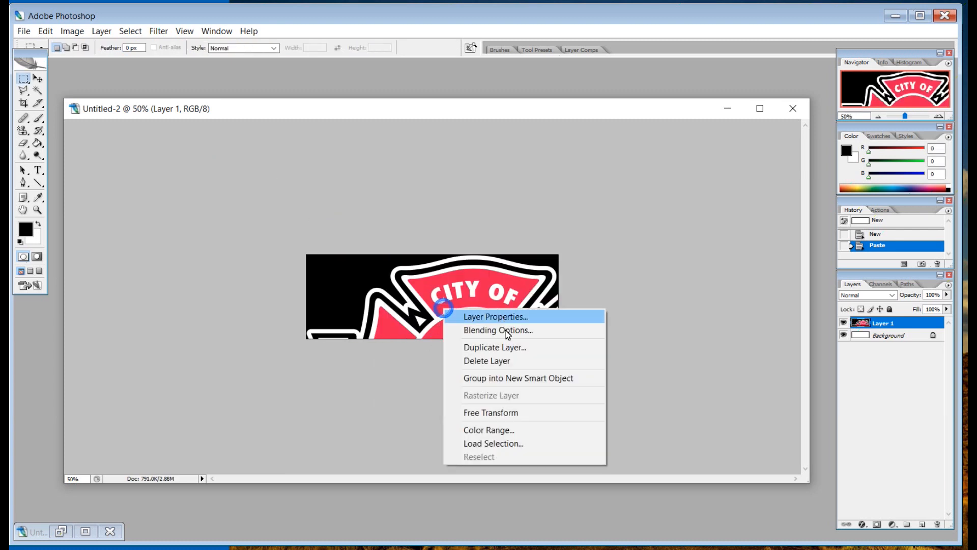
pyautogui.click(501, 413)
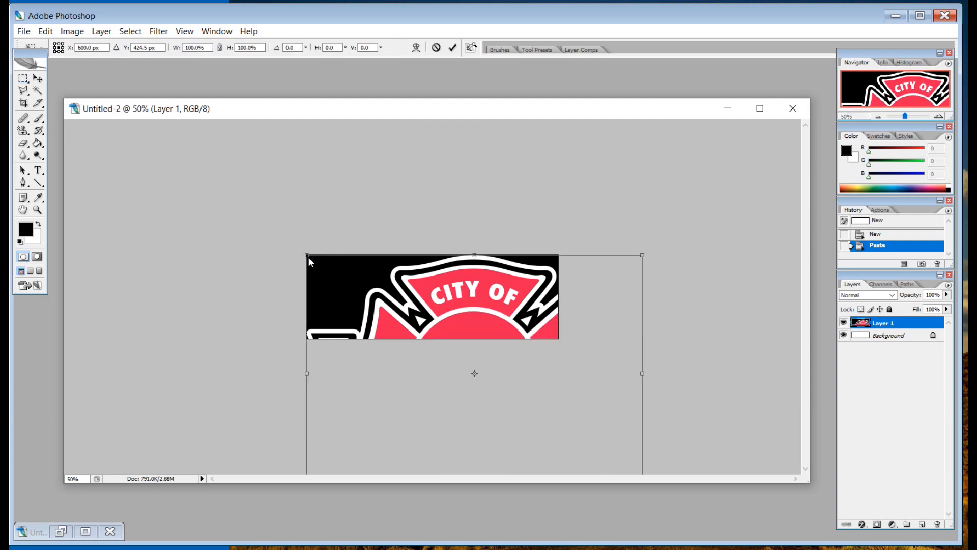
pyautogui.moveTo(307, 255); pyautogui.dragTo(361, 256)
pyautogui.moveTo(504, 416); pyautogui.dragTo(440, 329)
pyautogui.moveTo(281, 195); pyautogui.dragTo(331, 229)
pyautogui.moveTo(398, 303); pyautogui.dragTo(376, 279)
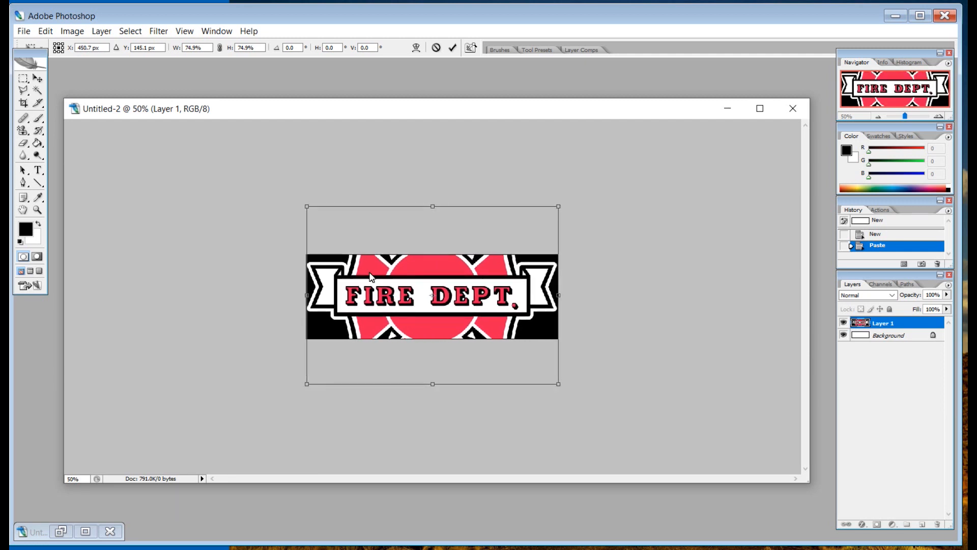
# Reduce the logo further to about 66% of its original size, centre it roughly on the canvas, and apply the transform.
pyautogui.moveTo(306, 207); pyautogui.dragTo(334, 227)
pyautogui.moveTo(397, 292); pyautogui.dragTo(378, 284)
pyautogui.moveTo(379, 288); pyautogui.dragTo(374, 286)
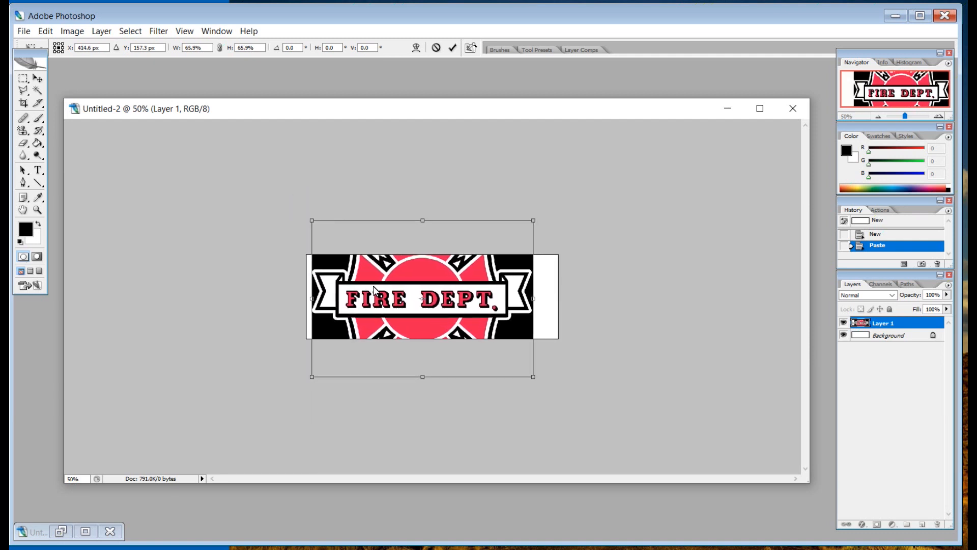
pyautogui.hotkey('ctrl', '+')
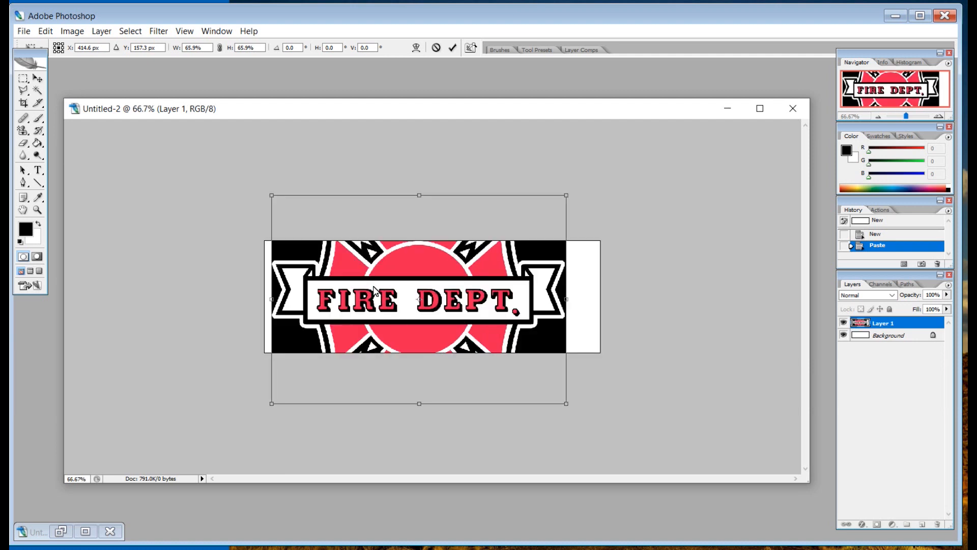
pyautogui.hotkey('ctrl', '+')
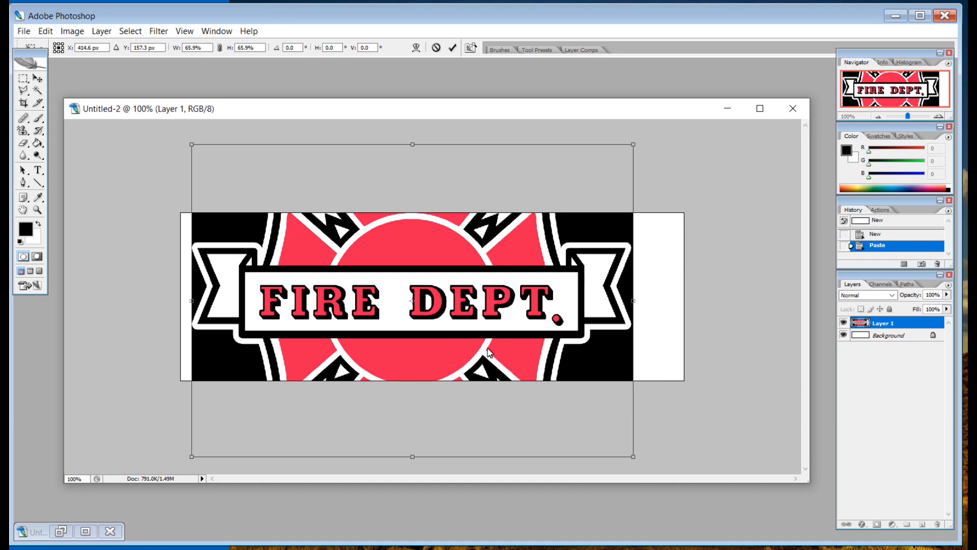
pyautogui.moveTo(450, 343); pyautogui.dragTo(464, 341)
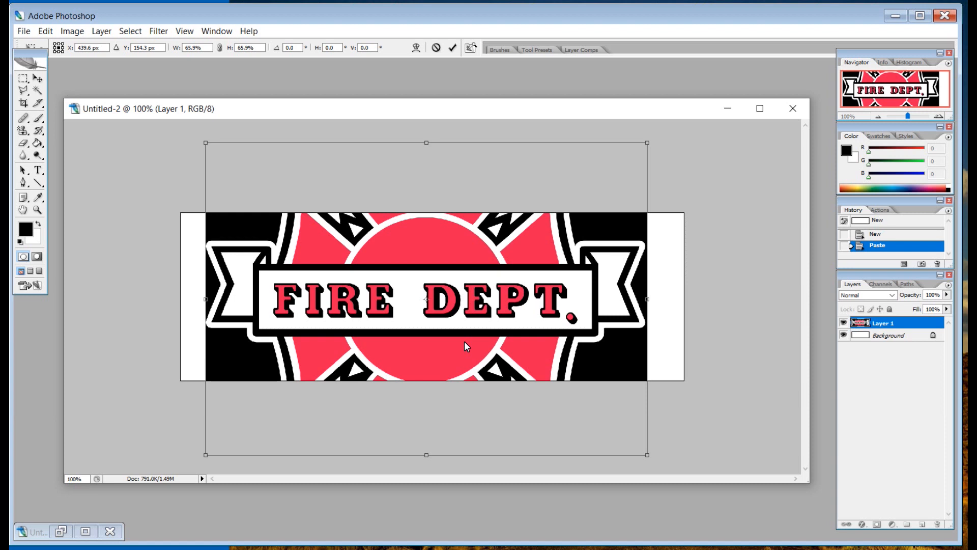
pyautogui.doubleClick(437, 364)
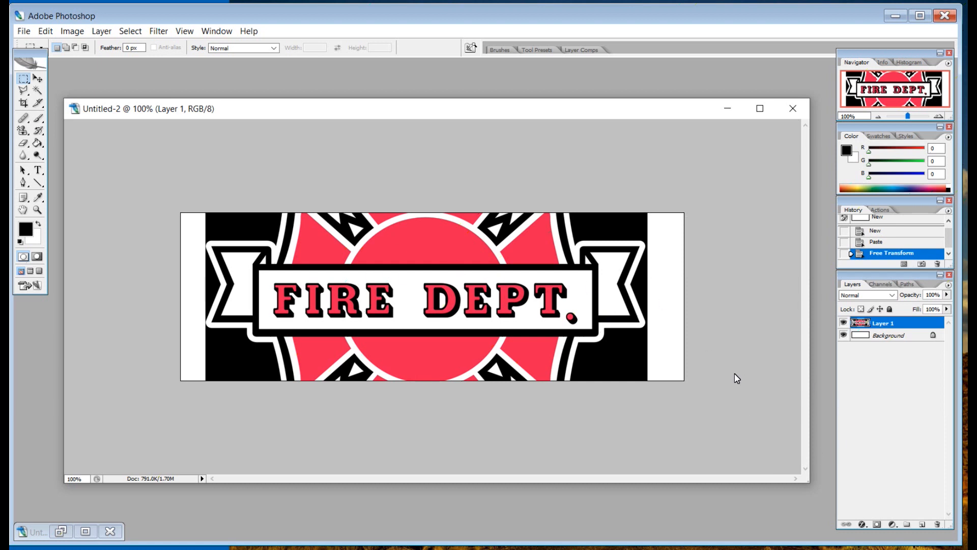
# Make the document window slightly narrower and move it away from the tool palette, keeping the zoom at 100%.
pyautogui.hotkey('ctrl', '+')
pyautogui.hotkey('ctrl', '-')
pyautogui.moveTo(809, 487); pyautogui.dragTo(789, 487)
pyautogui.moveTo(411, 107); pyautogui.dragTo(436, 117)
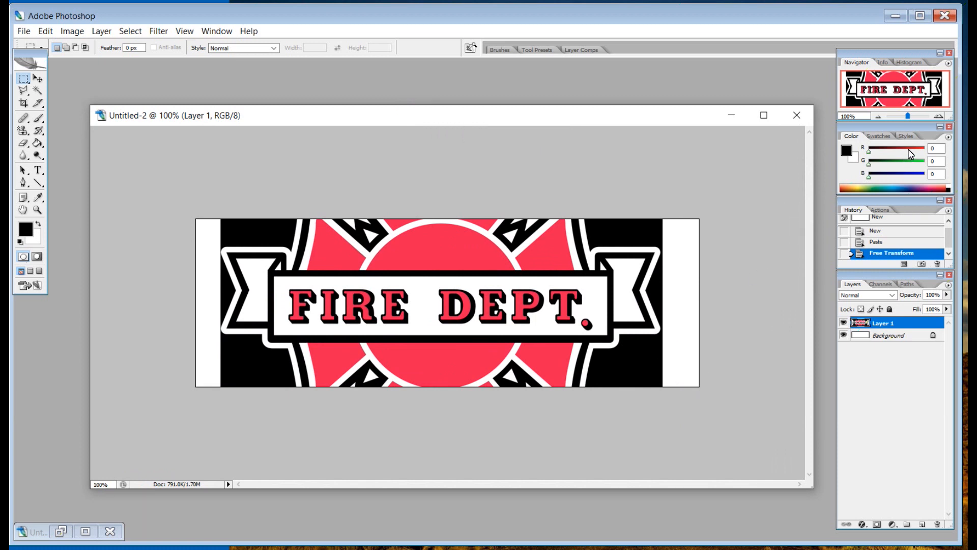
# Switch briefly to the Gradient tool and return to the Paint Bucket tool with foreground fill.
pyautogui.moveTo(869, 152)
pyautogui.mouseDown()
pyautogui.moveTo(930, 153)
pyautogui.moveTo(868, 153)
pyautogui.mouseUp()
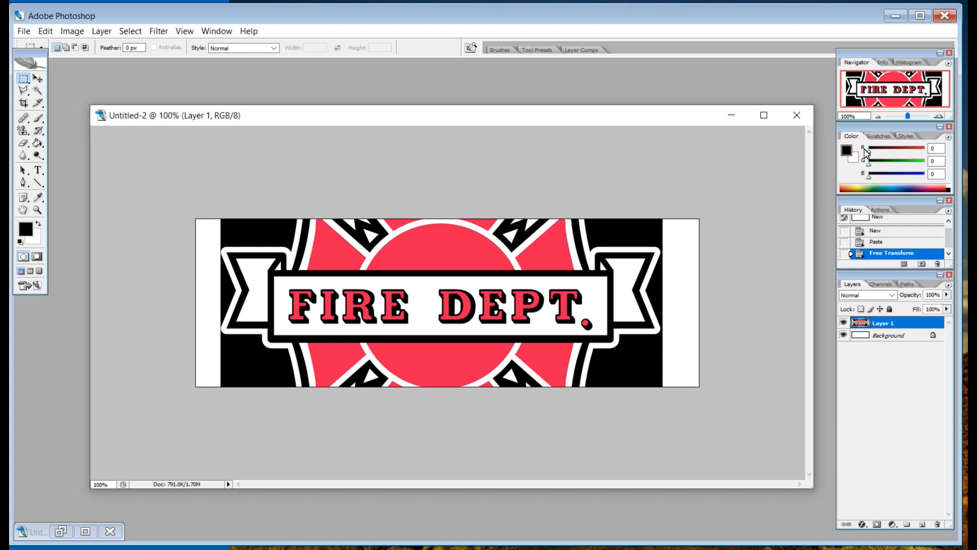
pyautogui.click(39, 146)
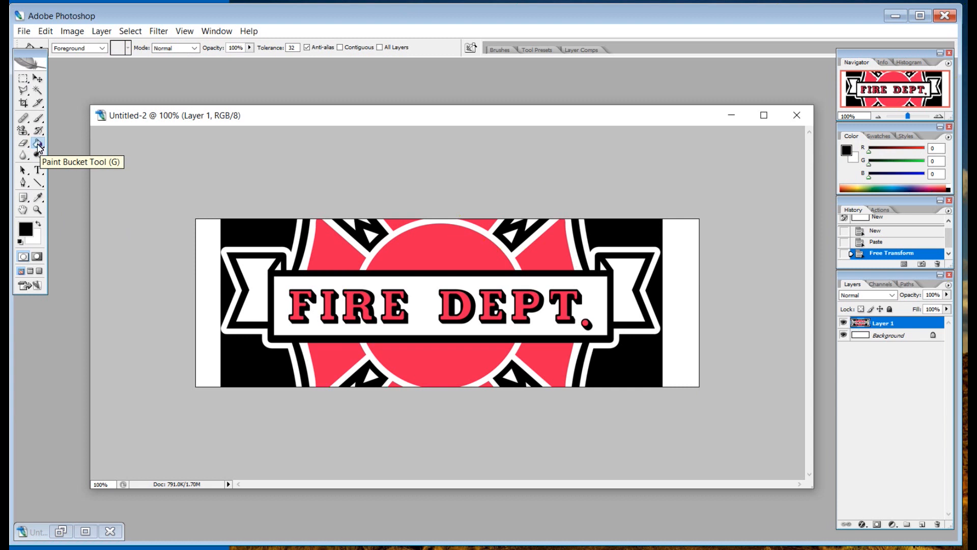
pyautogui.click(40, 146)
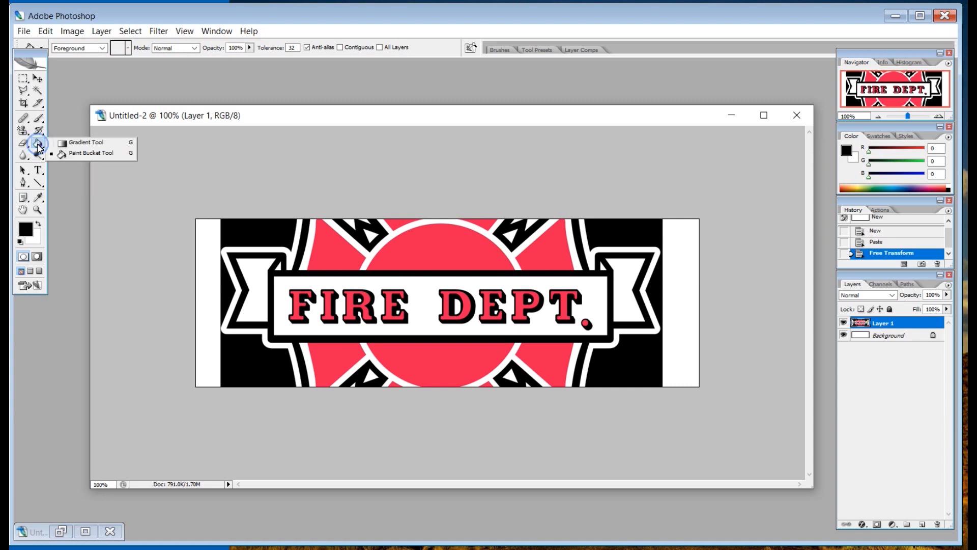
pyautogui.click(71, 143)
pyautogui.click(37, 146)
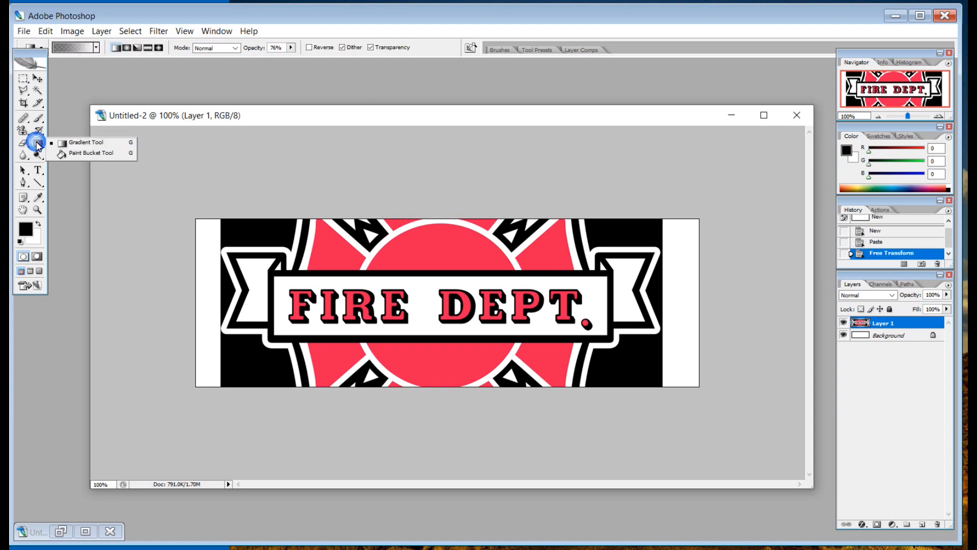
pyautogui.click(79, 154)
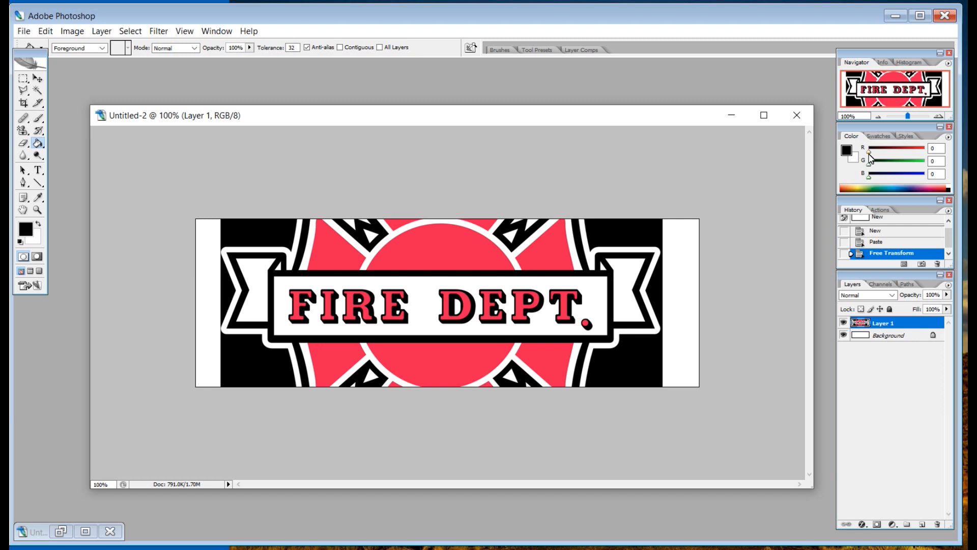
# Set the foreground color to pure red, ff0000, using the red swatch and the Color Picker.
pyautogui.click(878, 136)
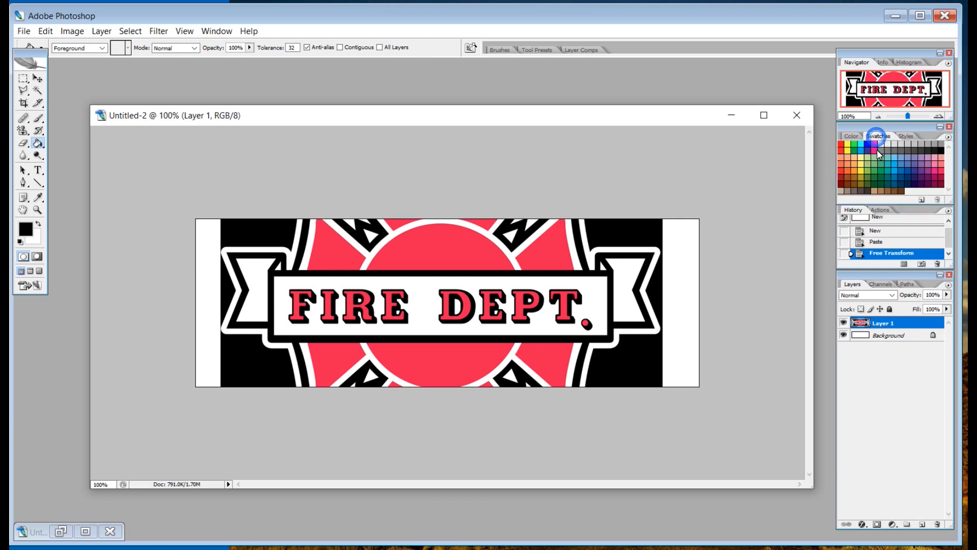
pyautogui.click(841, 145)
pyautogui.click(26, 231)
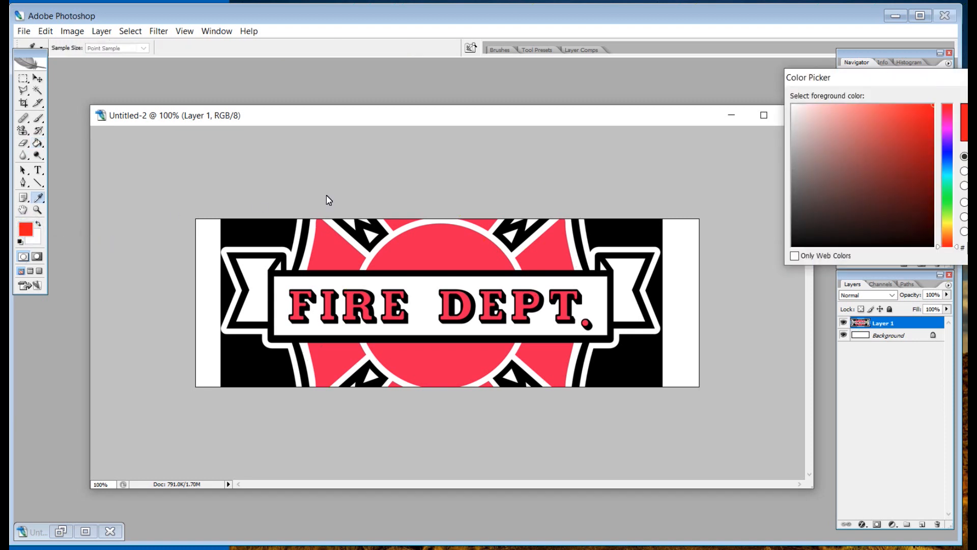
pyautogui.moveTo(857, 75); pyautogui.dragTo(700, 102)
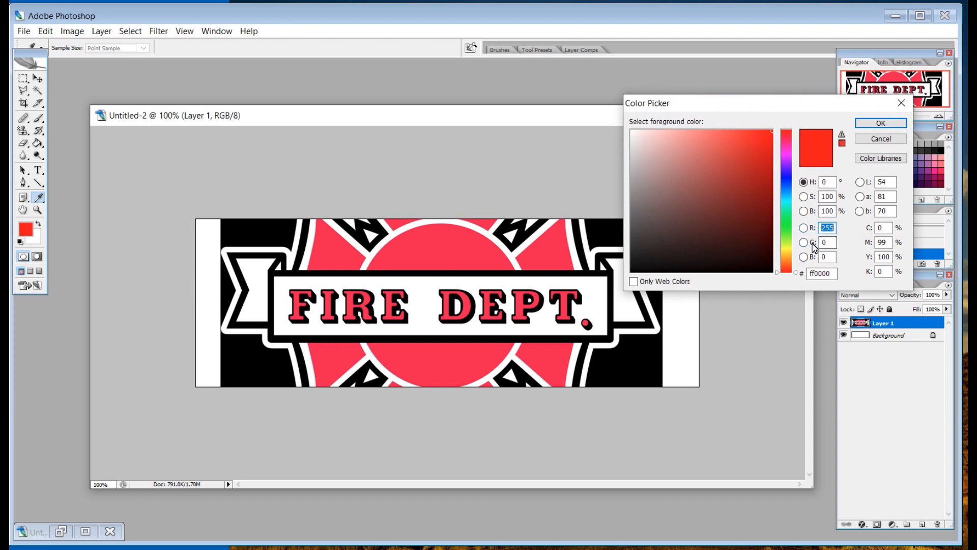
pyautogui.click(881, 124)
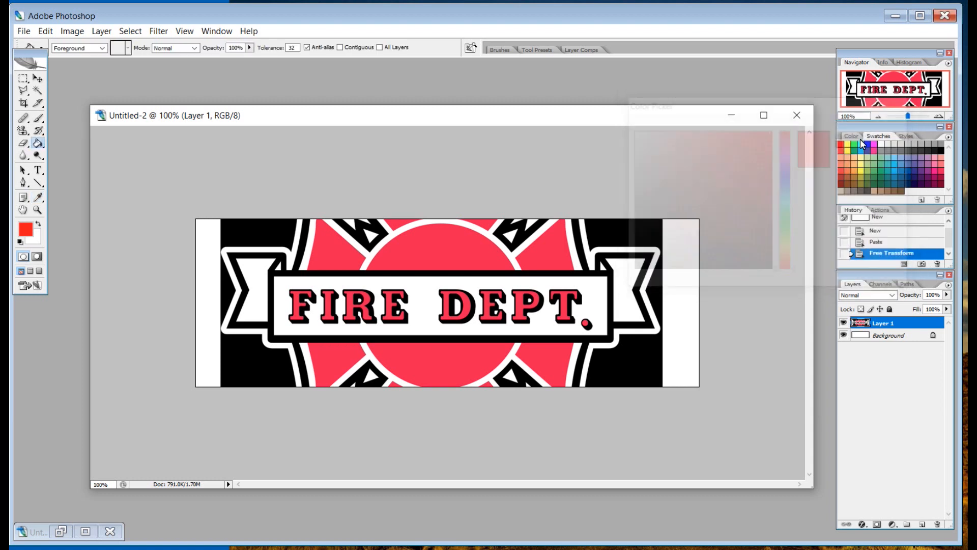
# Try filling all black areas and then all pink areas with red while Contiguous is off, undoing each fill.
pyautogui.click(623, 232)
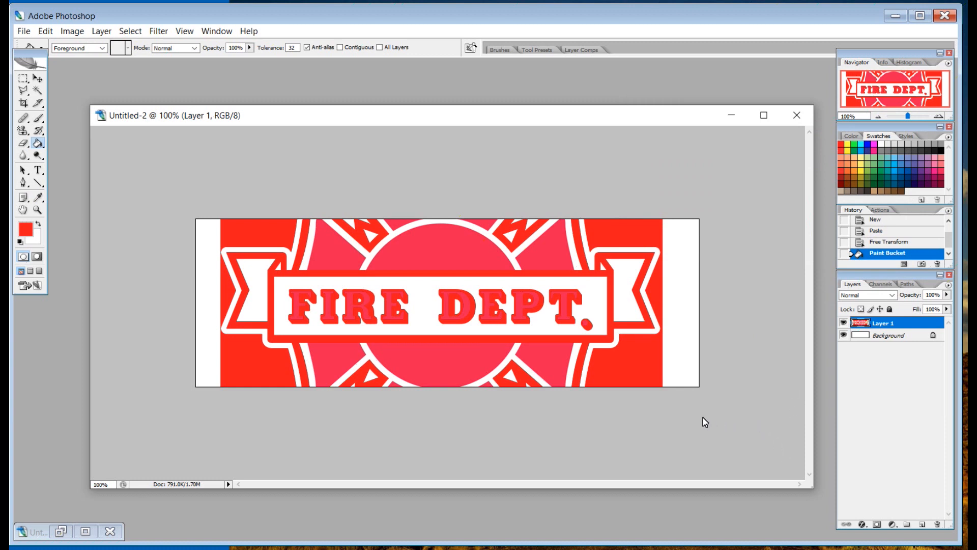
pyautogui.hotkey('ctrl', 'z')
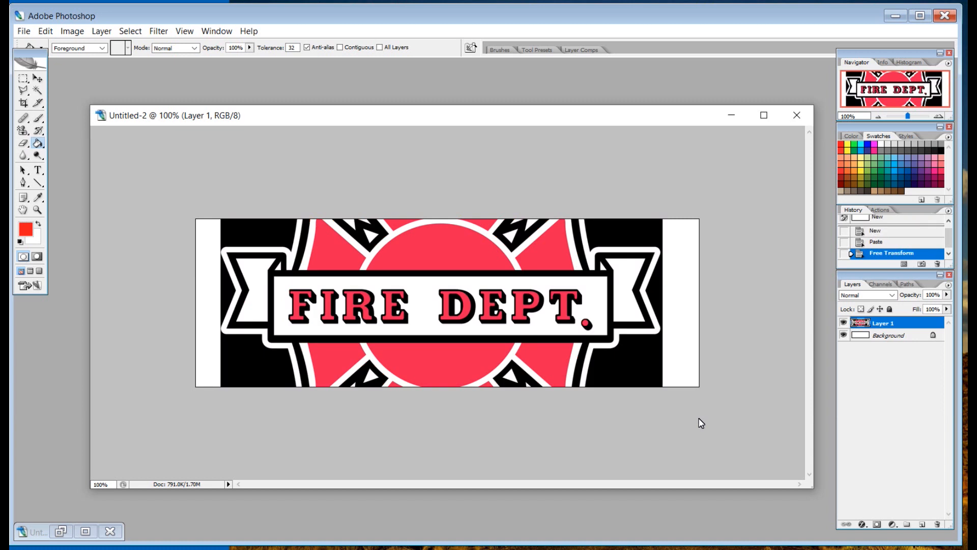
pyautogui.click(544, 258)
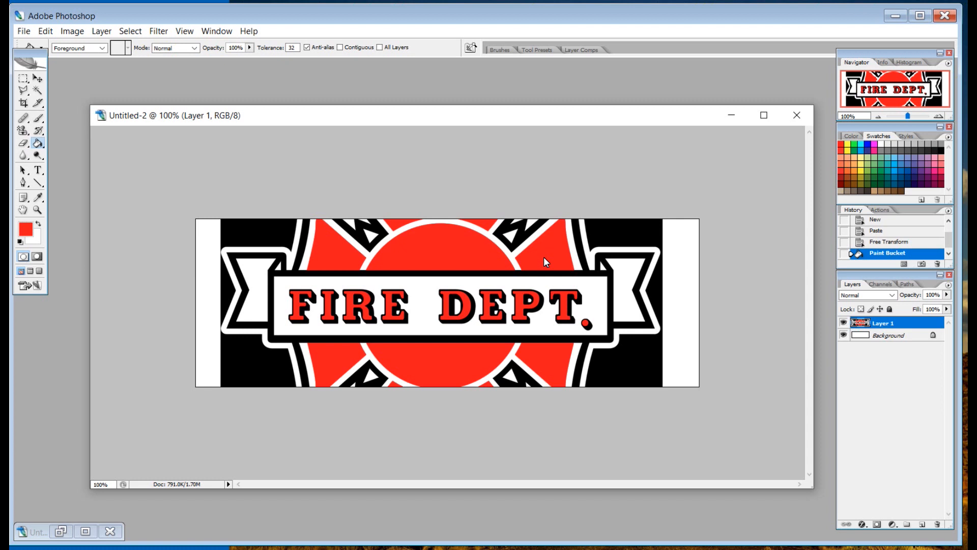
pyautogui.hotkey('ctrl', 'z')
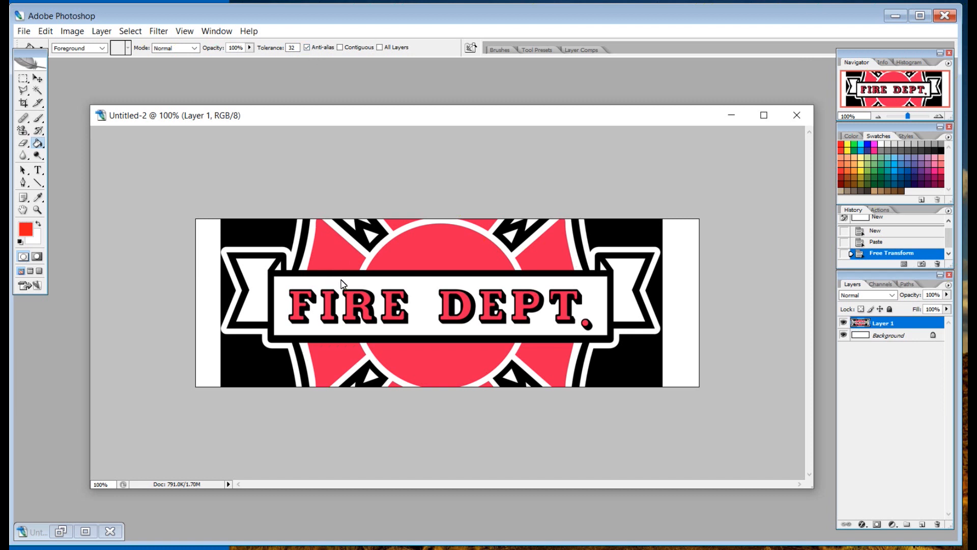
# Try a contiguous red fill on the upper-left black area and a non-contiguous fill on all black areas, undoing both.
pyautogui.click(339, 47)
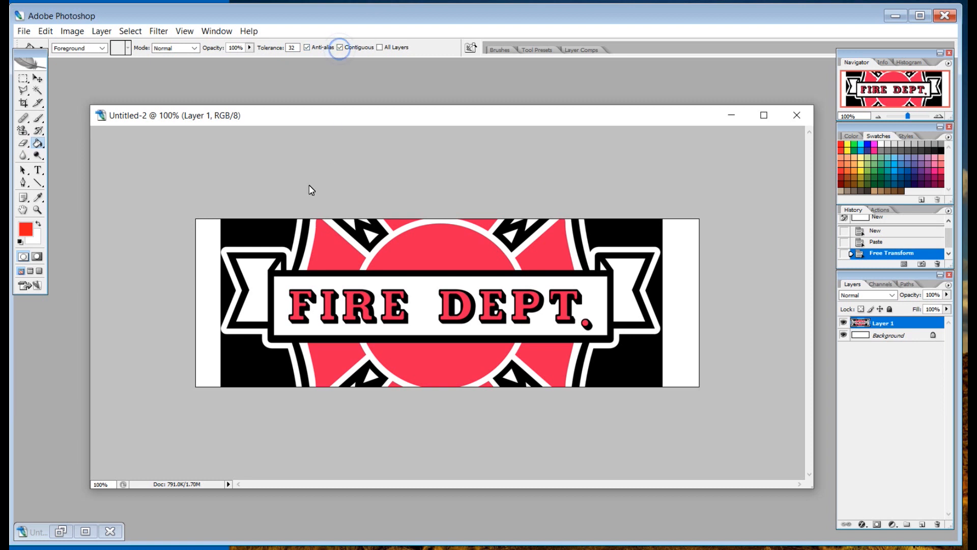
pyautogui.click(252, 233)
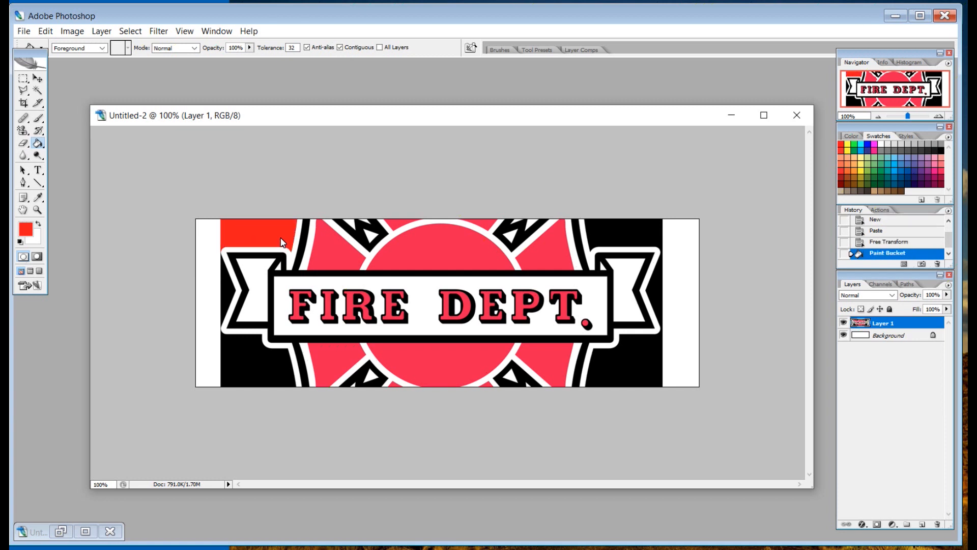
pyautogui.hotkey('ctrl', 'z')
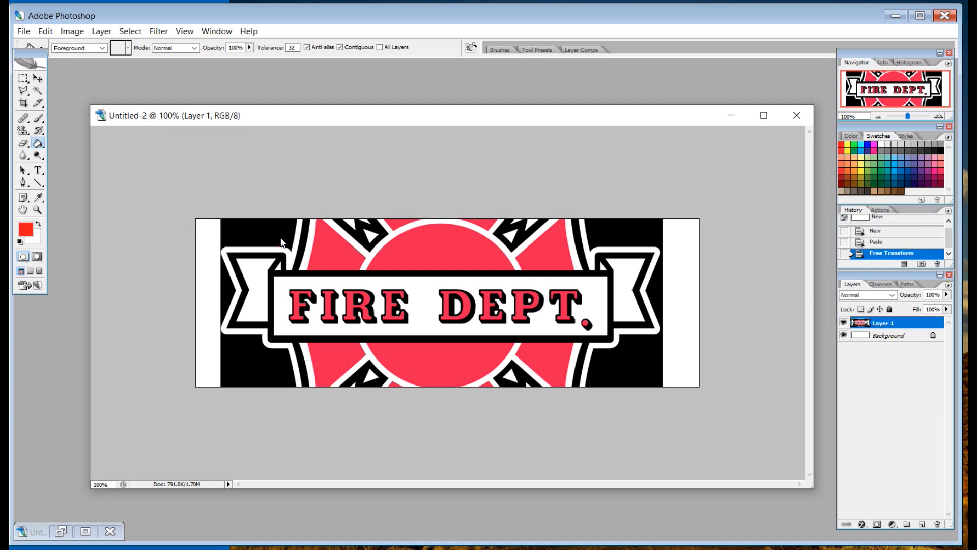
pyautogui.click(339, 48)
pyautogui.click(254, 237)
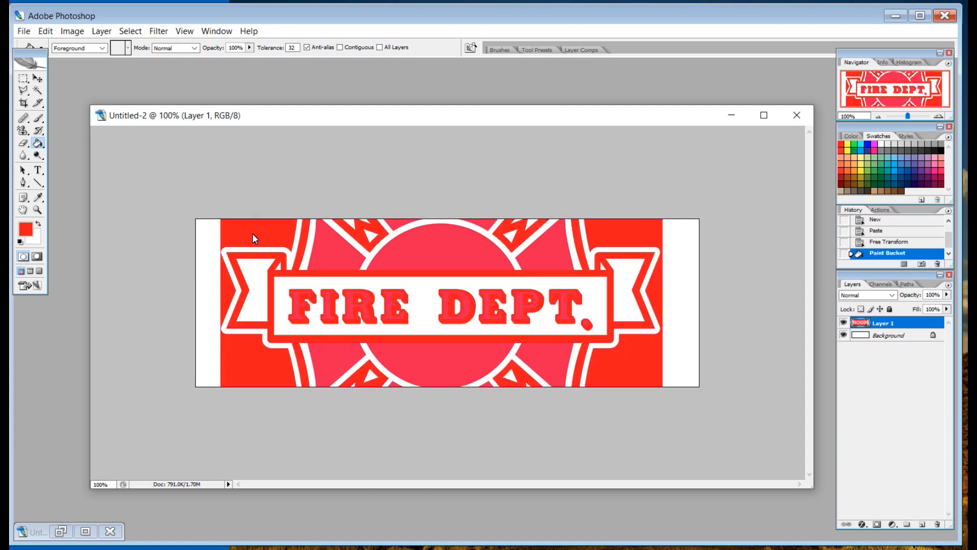
pyautogui.hotkey('ctrl', 'z')
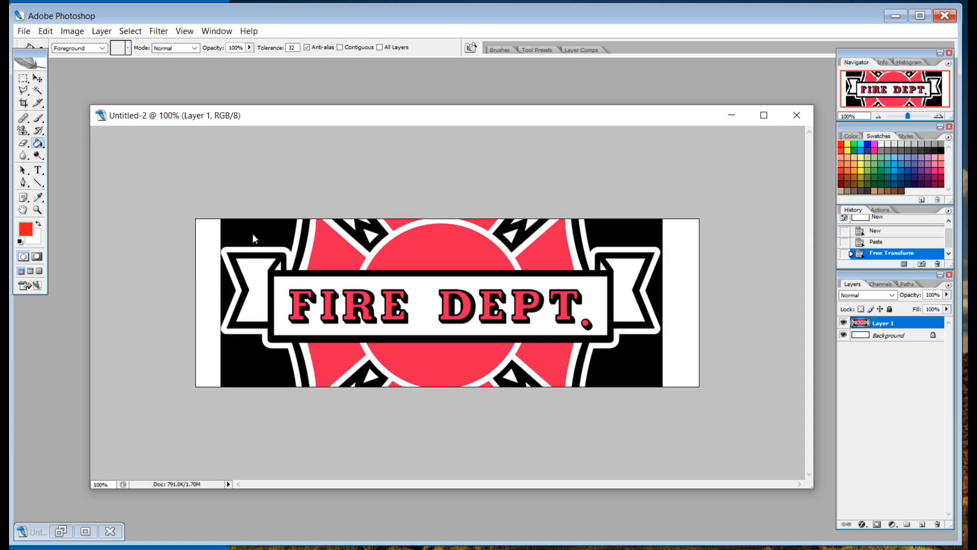
# Recolor all pink areas of the logo, including the lettering, red in one fill with Contiguous off.
pyautogui.click(340, 48)
pyautogui.click(340, 47)
pyautogui.click(440, 258)
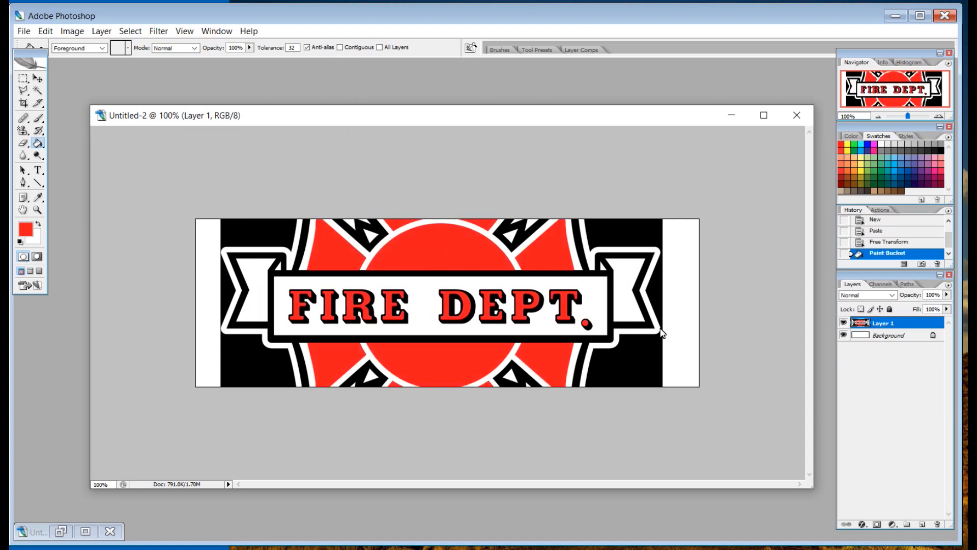
# With Contiguous on, fill the separate black background areas and both white side strips with red, preserving the black outlines.
pyautogui.click(339, 47)
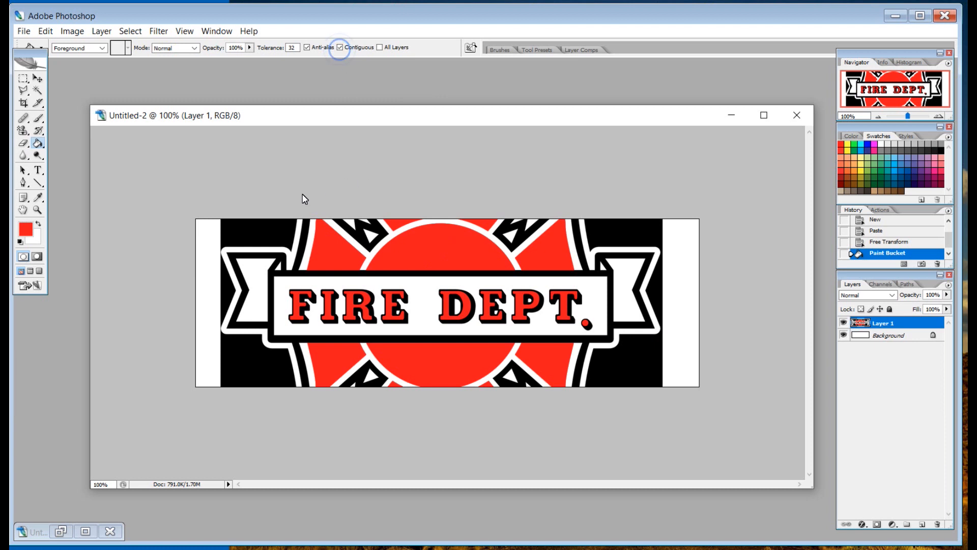
pyautogui.click(242, 231)
pyautogui.click(222, 288)
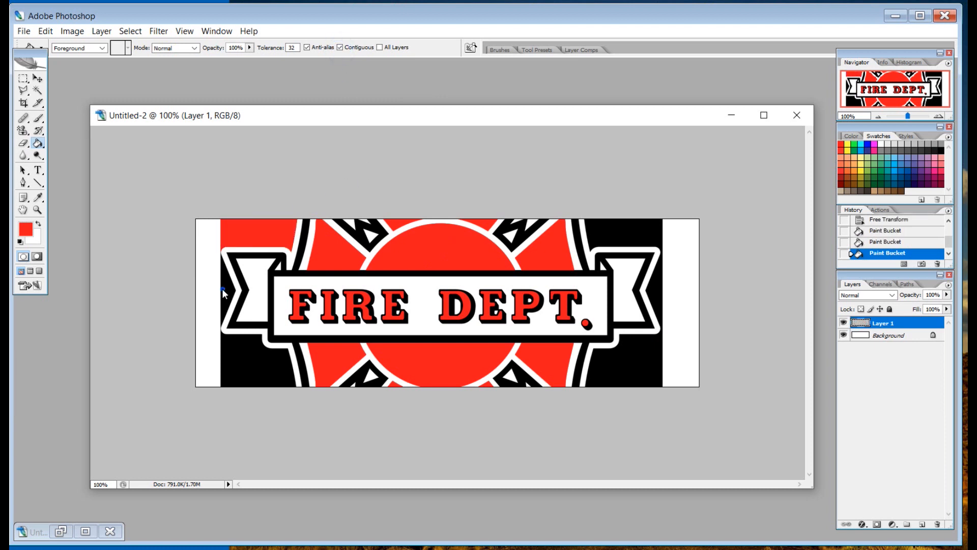
pyautogui.click(246, 358)
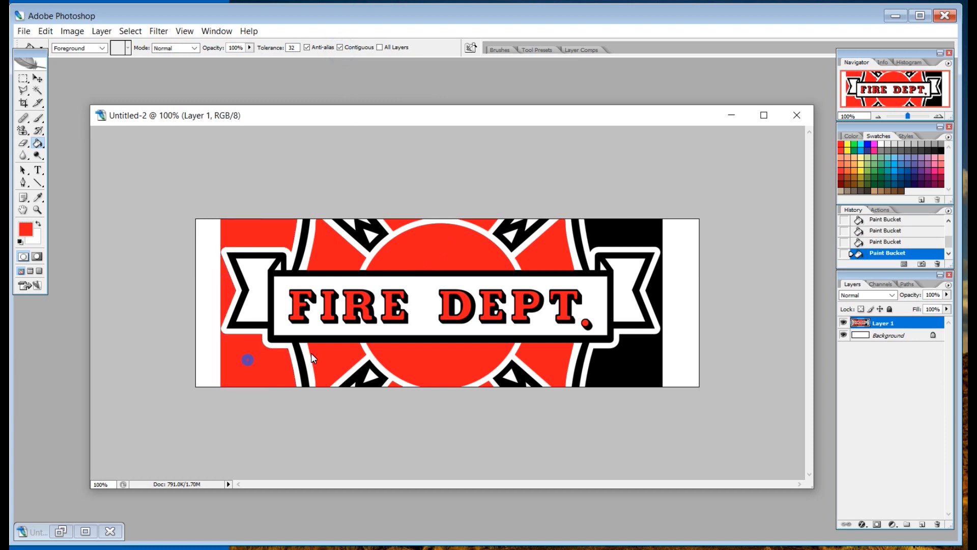
pyautogui.click(627, 374)
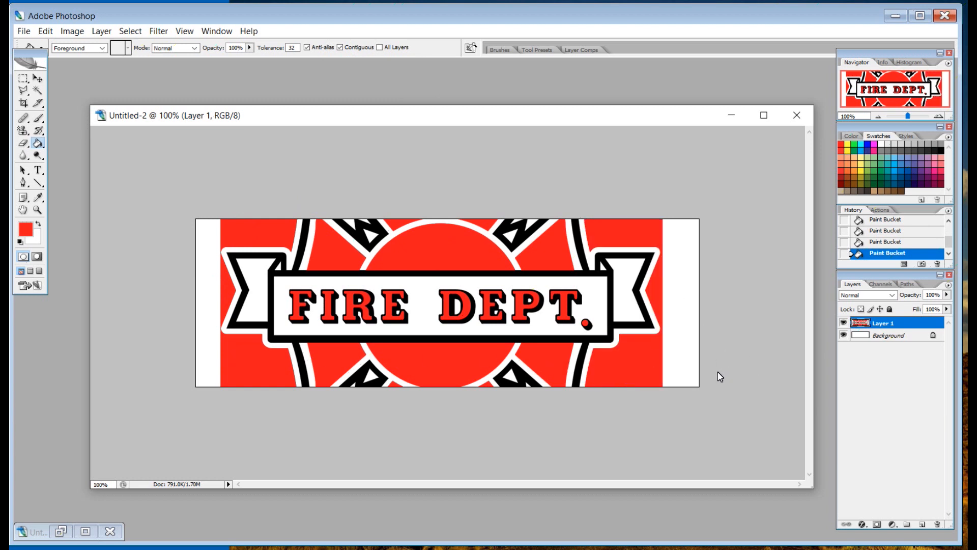
pyautogui.click(679, 298)
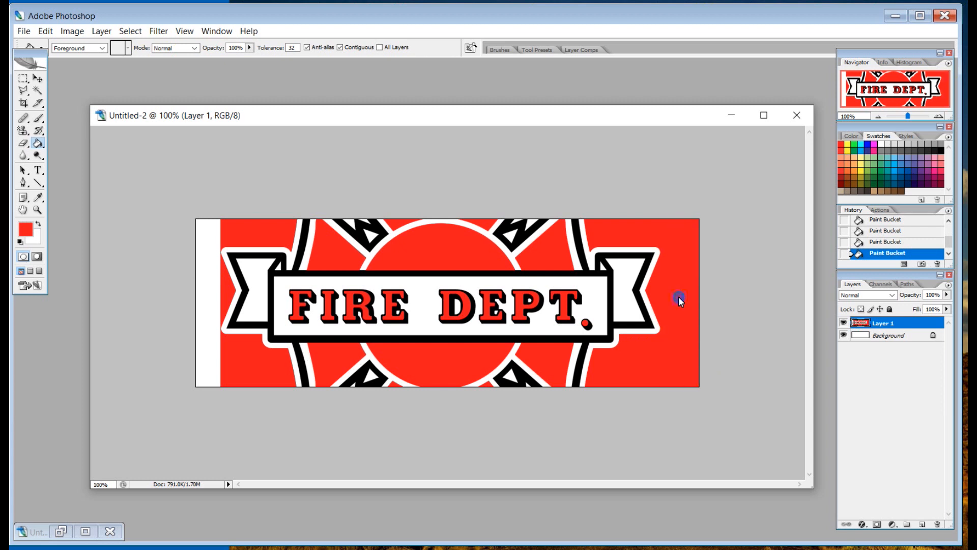
pyautogui.click(204, 293)
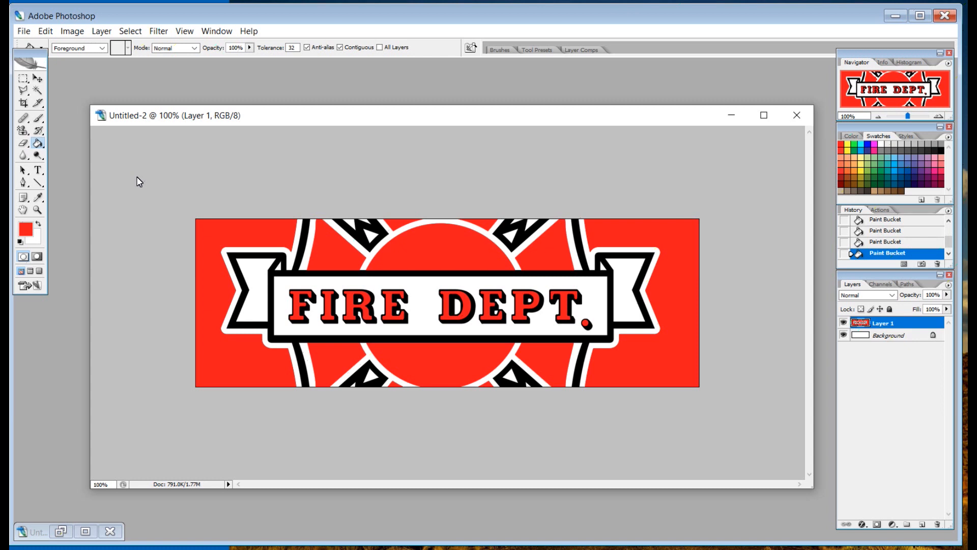
# Open the print preview, turn off Center Image, and set the logo's top position on the page to 1 inch.
pyautogui.click(24, 31)
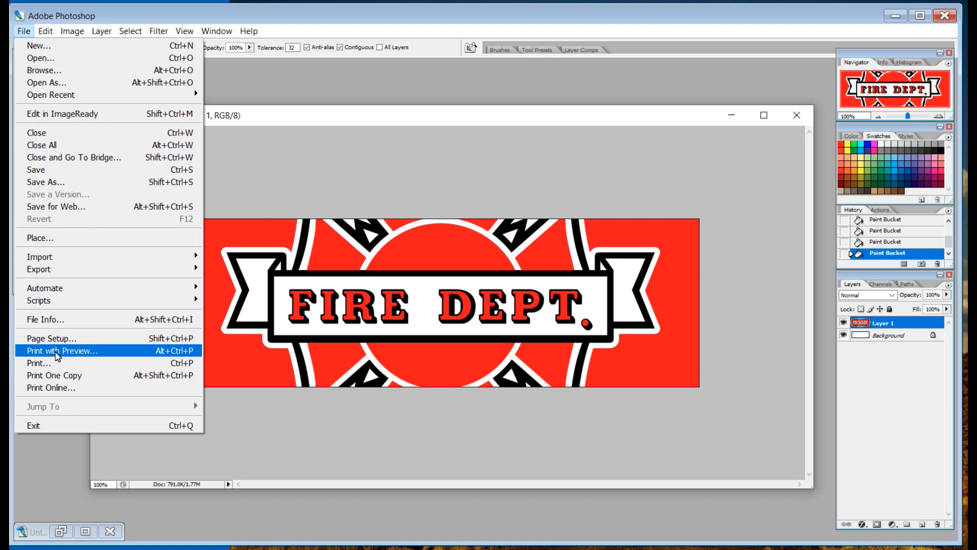
pyautogui.click(58, 353)
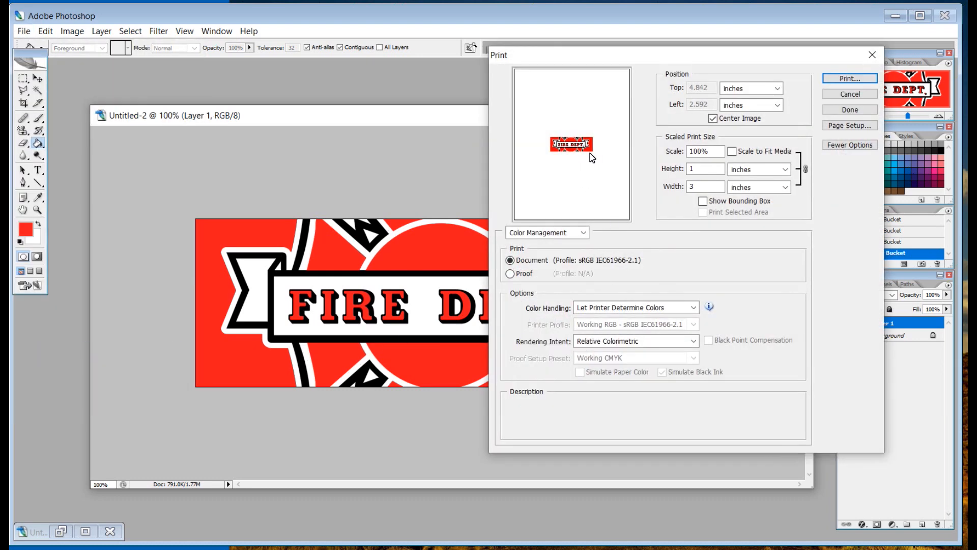
pyautogui.click(713, 120)
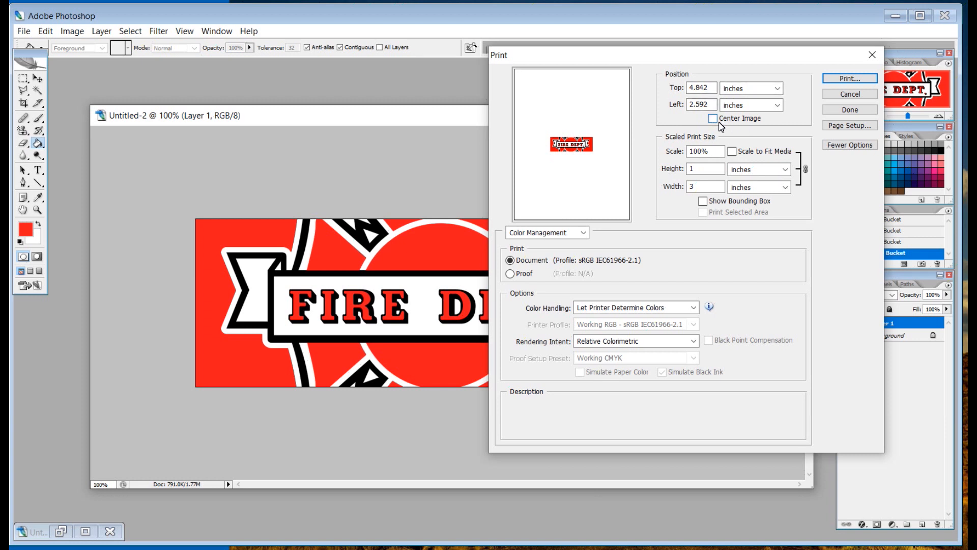
pyautogui.doubleClick(701, 87)
pyautogui.write('2')
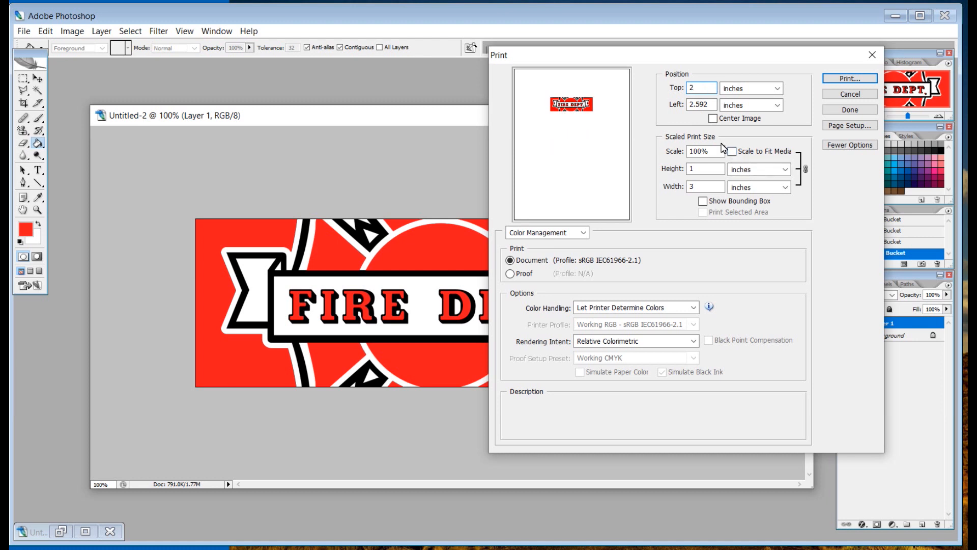
pyautogui.doubleClick(701, 87)
pyautogui.write('1')
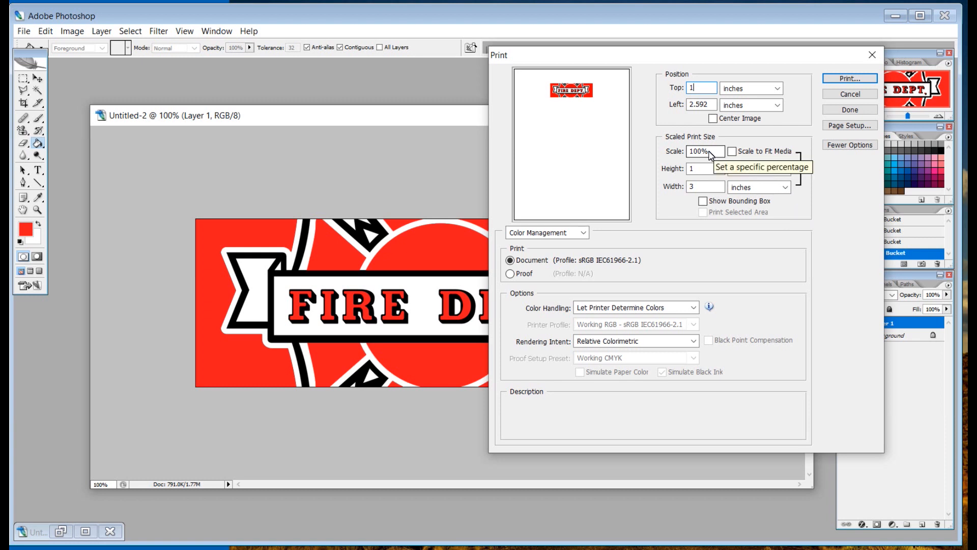
# Print one copy of the logo at 100% scale on the Dell C1765nf printer.
pyautogui.moveTo(649, 354)
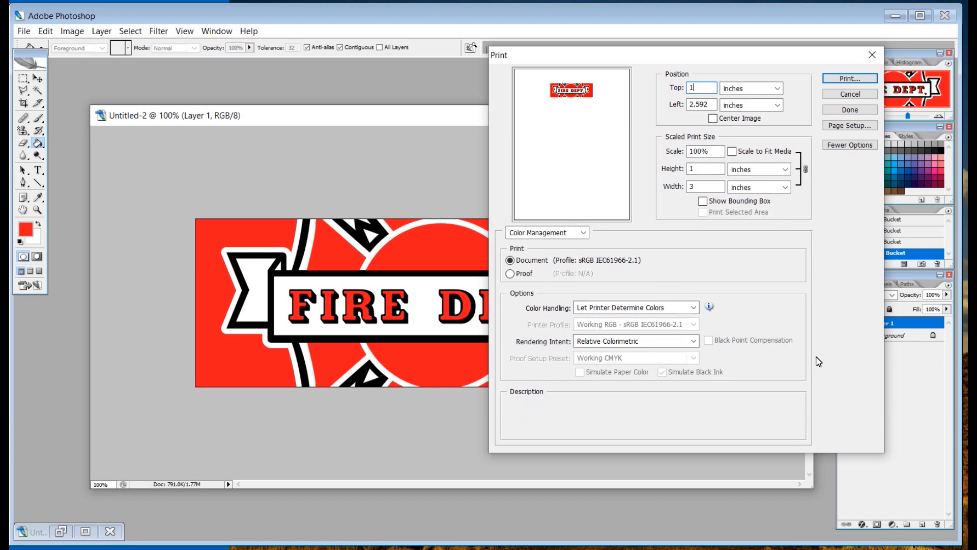
pyautogui.click(849, 79)
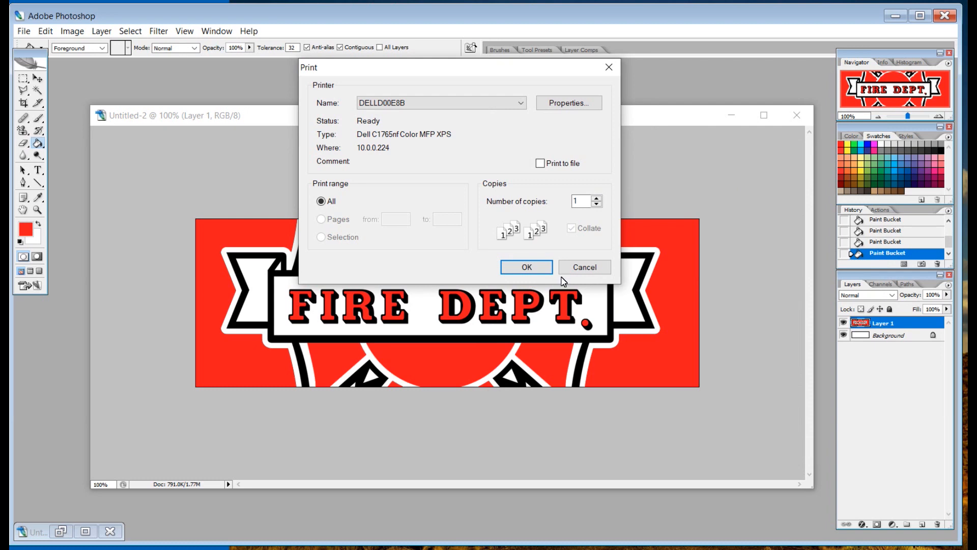
pyautogui.click(529, 267)
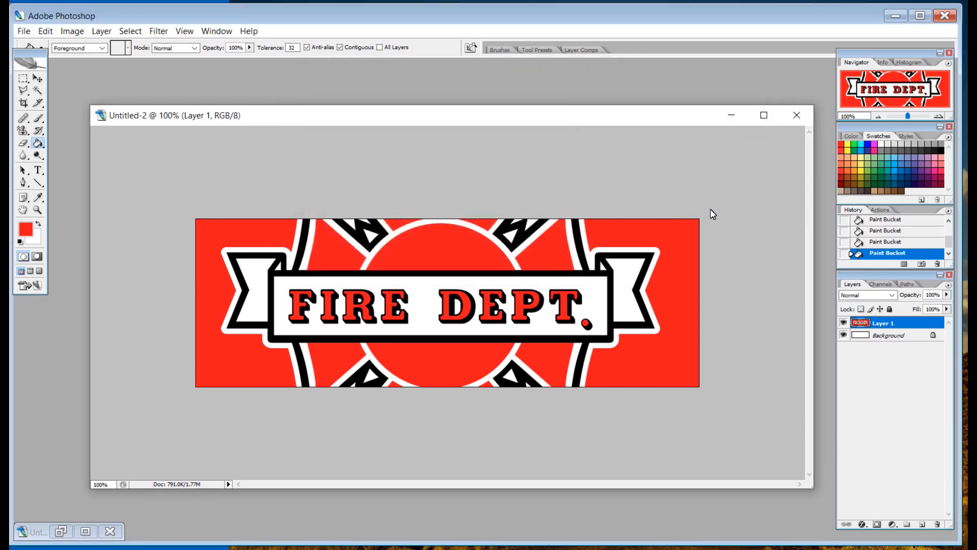
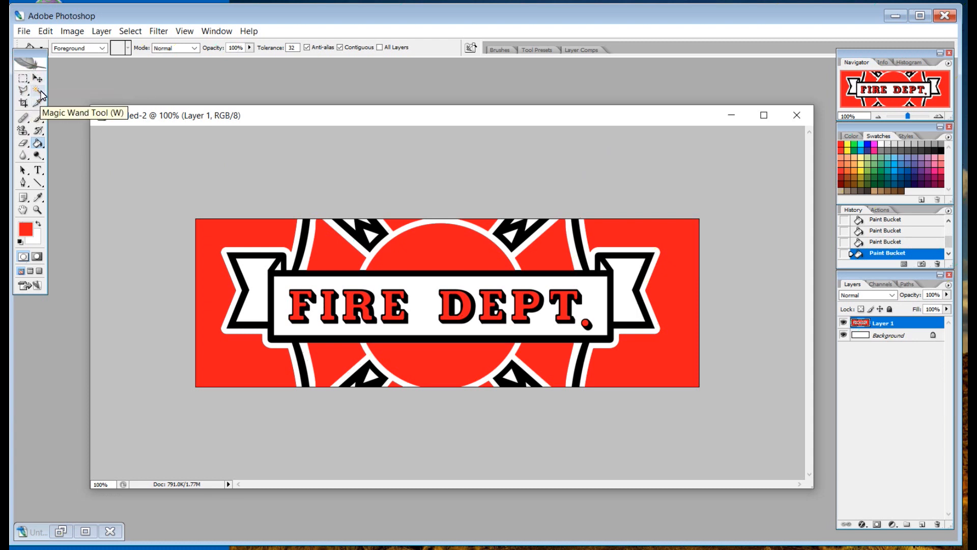
# Select all black areas using the Magic Wand at tolerance 70 with Contiguous off, then try deleting them and undo the deletion.
pyautogui.click(38, 91)
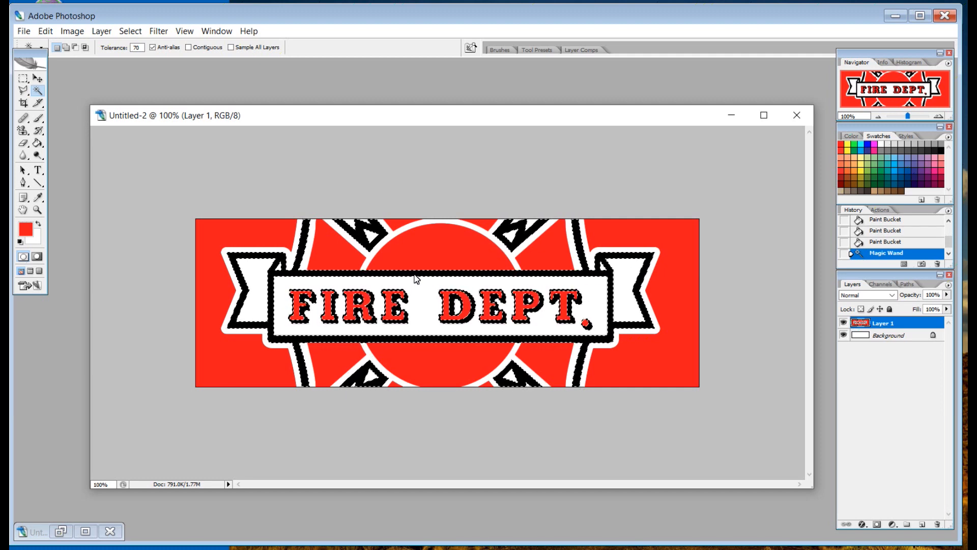
pyautogui.press('Delete')
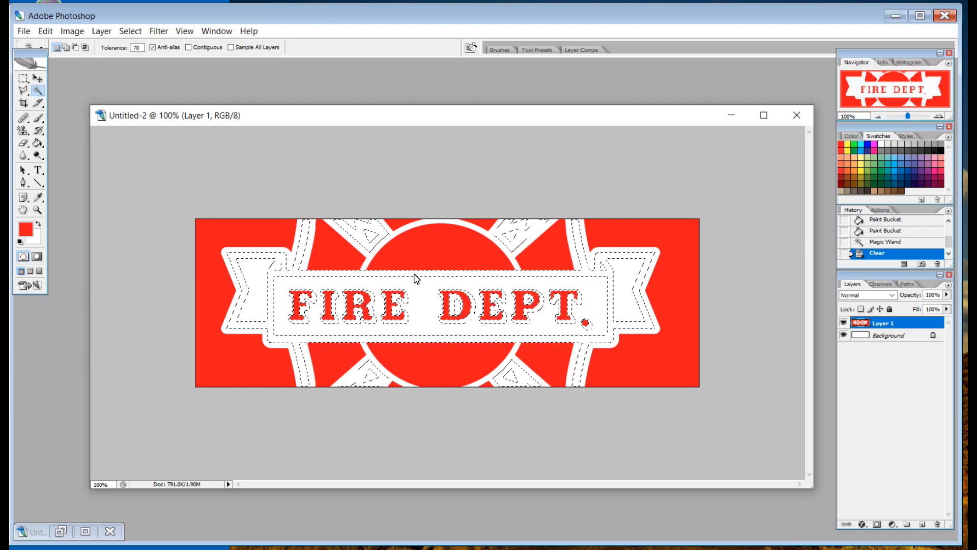
pyautogui.hotkey('ctrl', 'z')
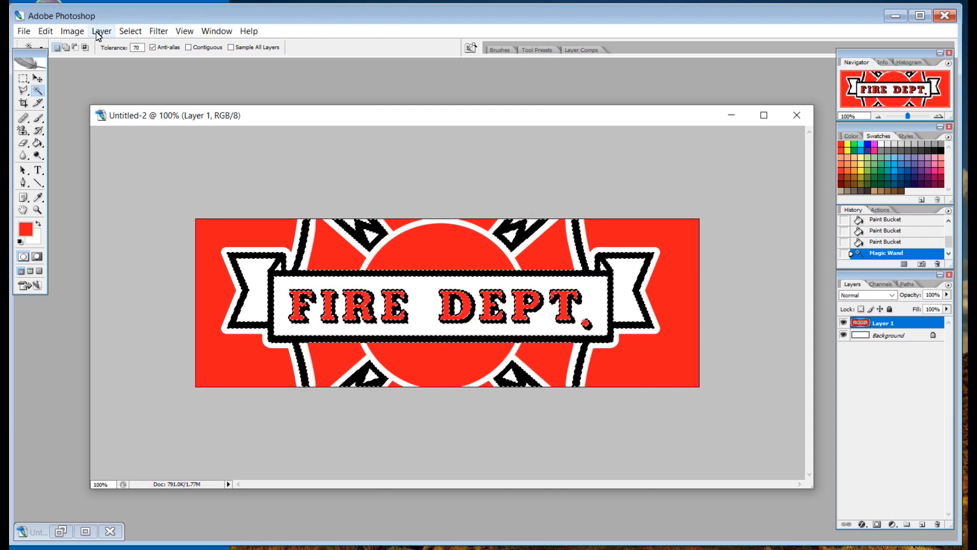
# Expand the selection of the black outlines and lettering shadows by 1 pixel.
pyautogui.click(133, 35)
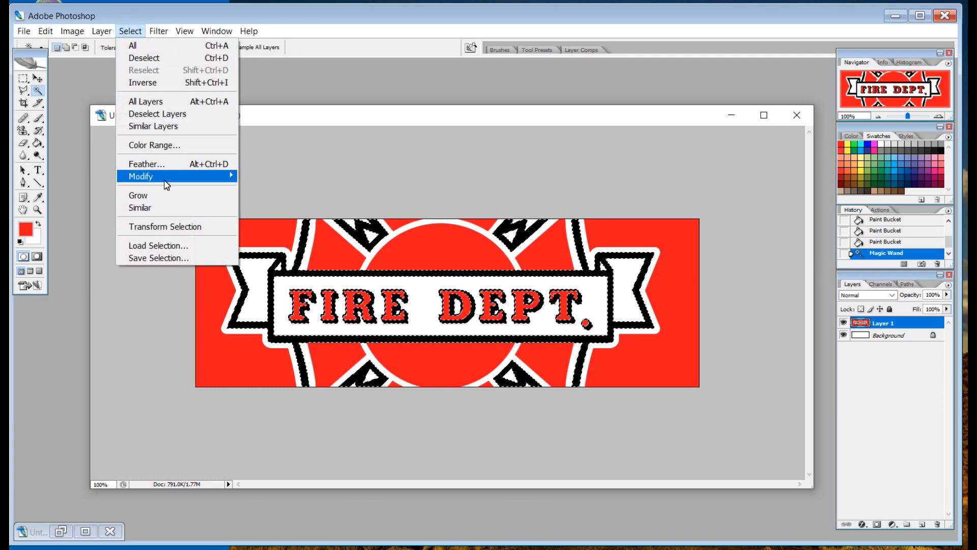
pyautogui.moveTo(224, 176)
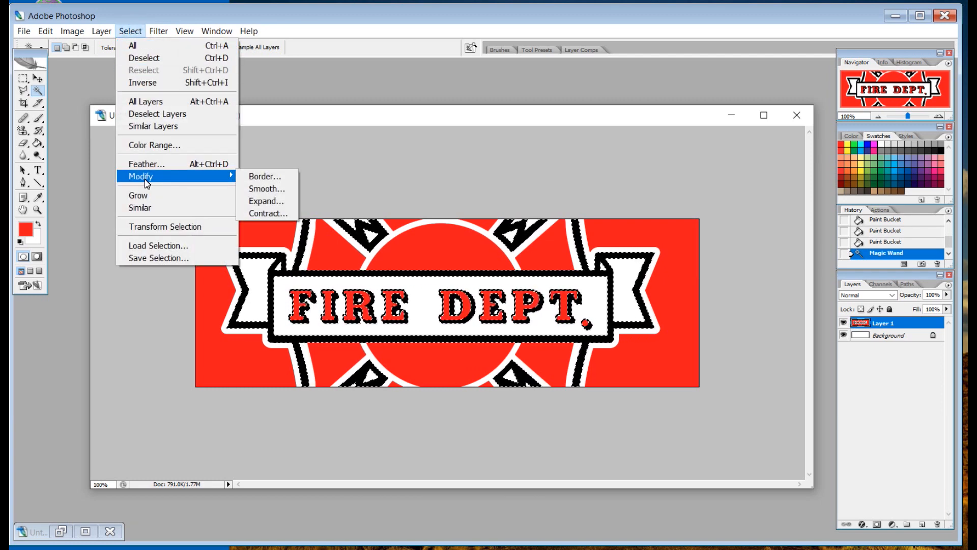
pyautogui.click(267, 200)
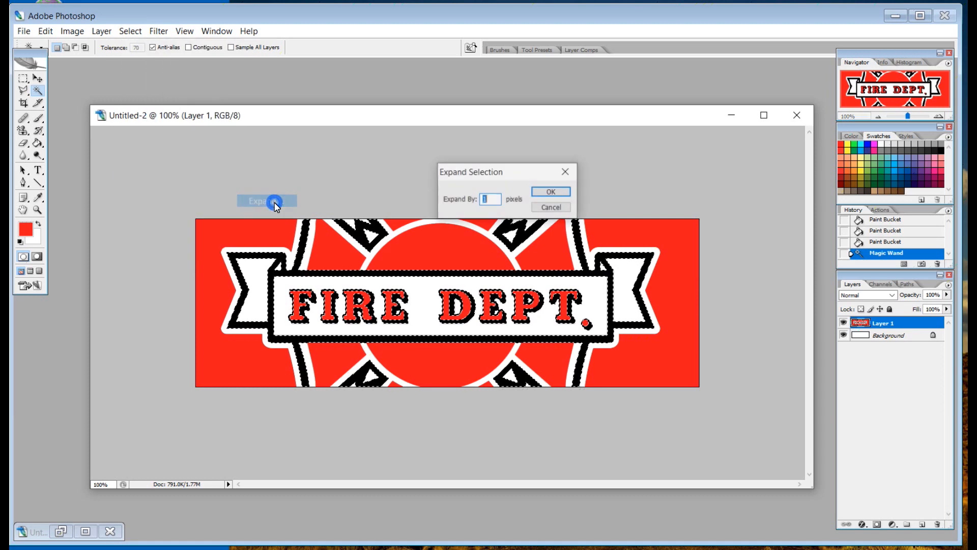
pyautogui.click(552, 192)
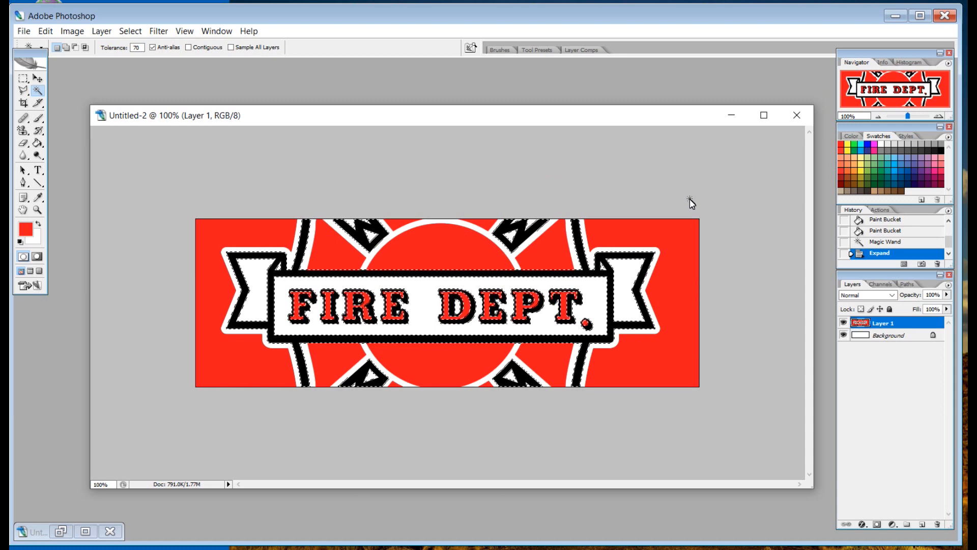
# Examine the expanded selection's edges around the lettering and the banner outline up close.
pyautogui.hotkey('ctrl', '+')
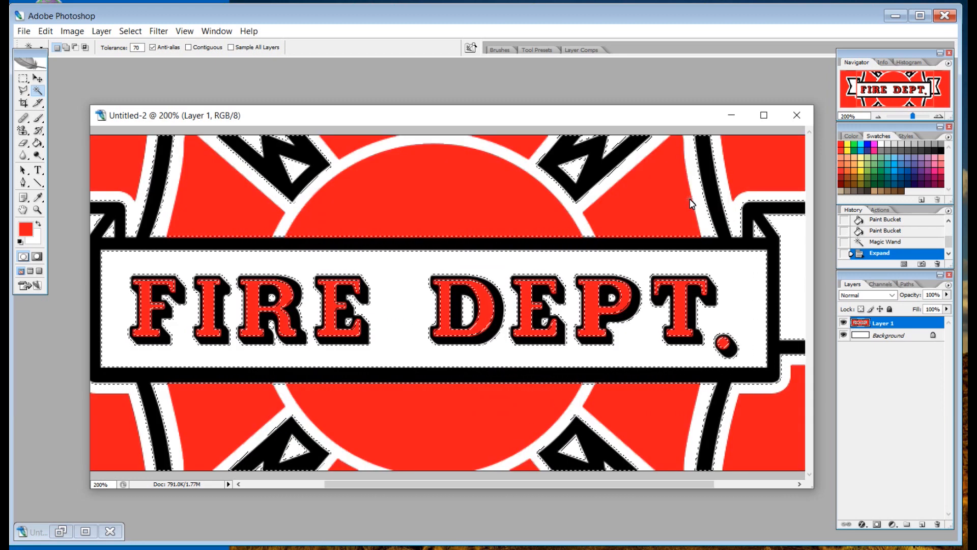
pyautogui.hotkey('ctrl', '+')
pyautogui.hotkey('ctrl', '+')
pyautogui.hotkey('ctrl', '+')
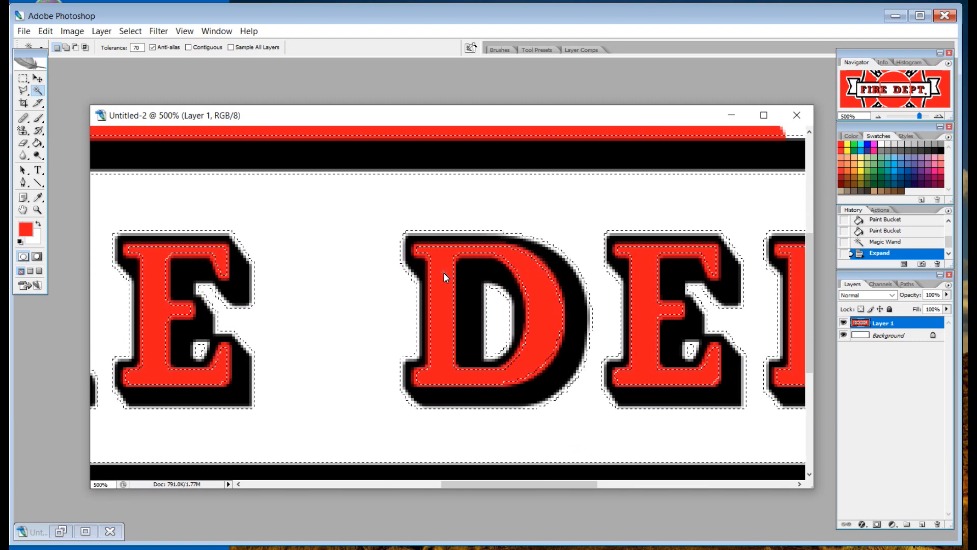
pyautogui.hotkey('ctrl', '-')
pyautogui.hotkey('ctrl', '-')
pyautogui.hotkey('ctrl', '-')
pyautogui.hotkey('ctrl', '-')
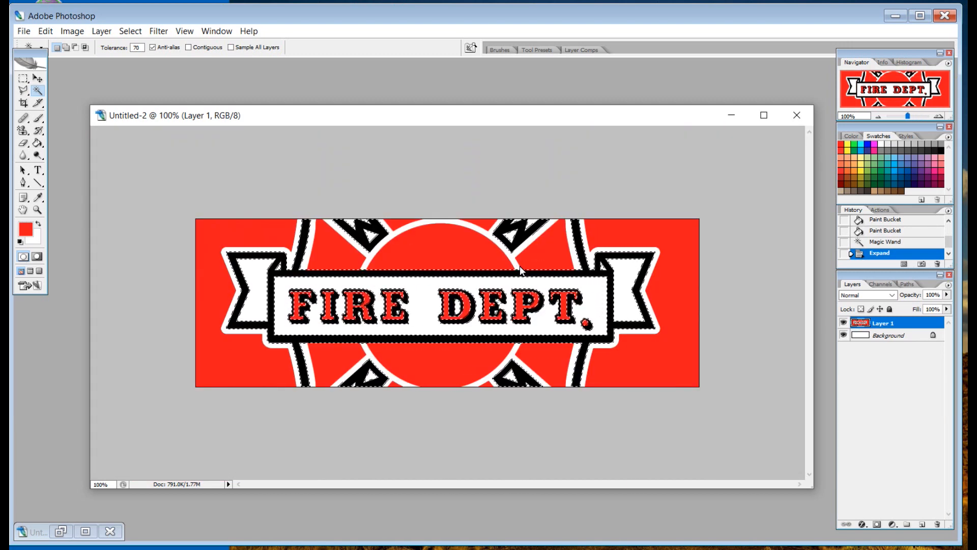
# Reset the foreground color to black and fill the expanded selection using the Paint Bucket with Contiguous off.
pyautogui.hotkey('ctrl', '+')
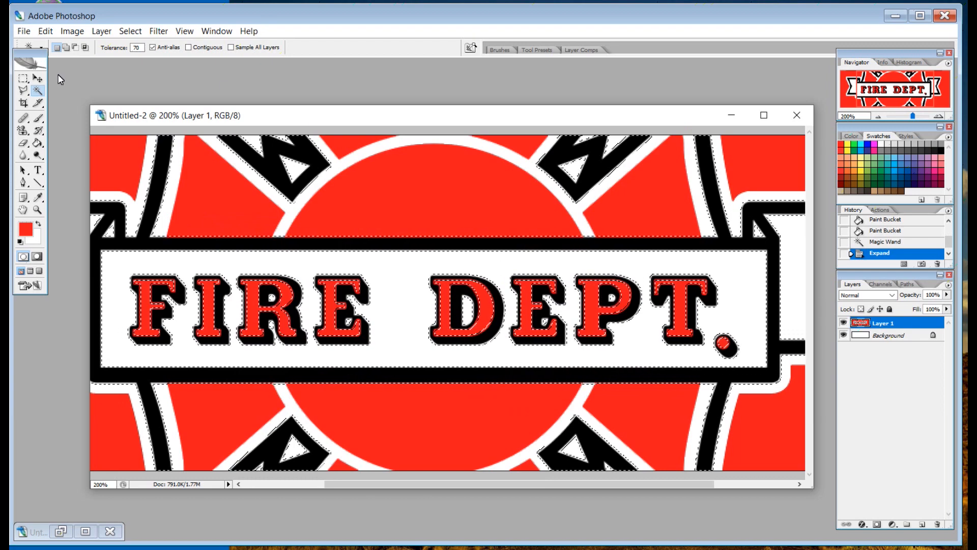
pyautogui.click(38, 145)
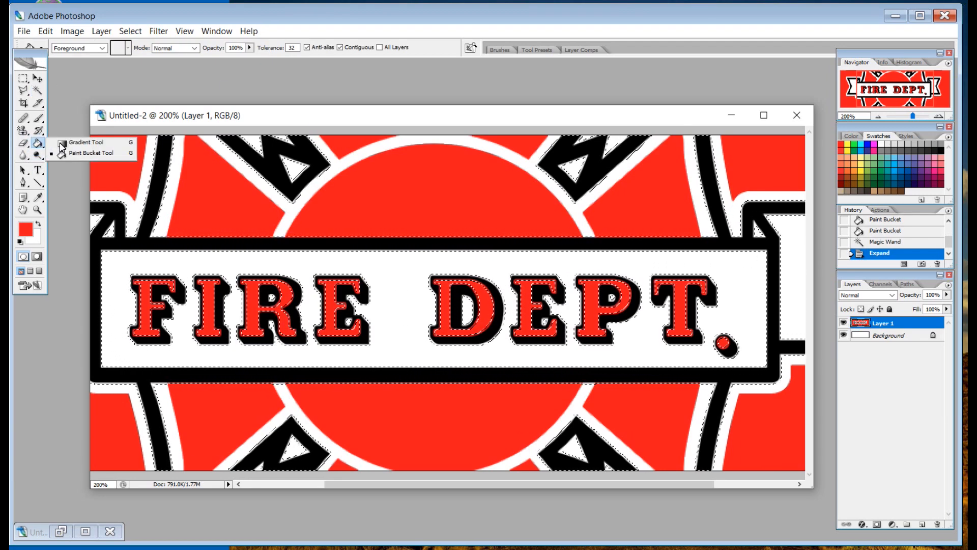
pyautogui.click(20, 242)
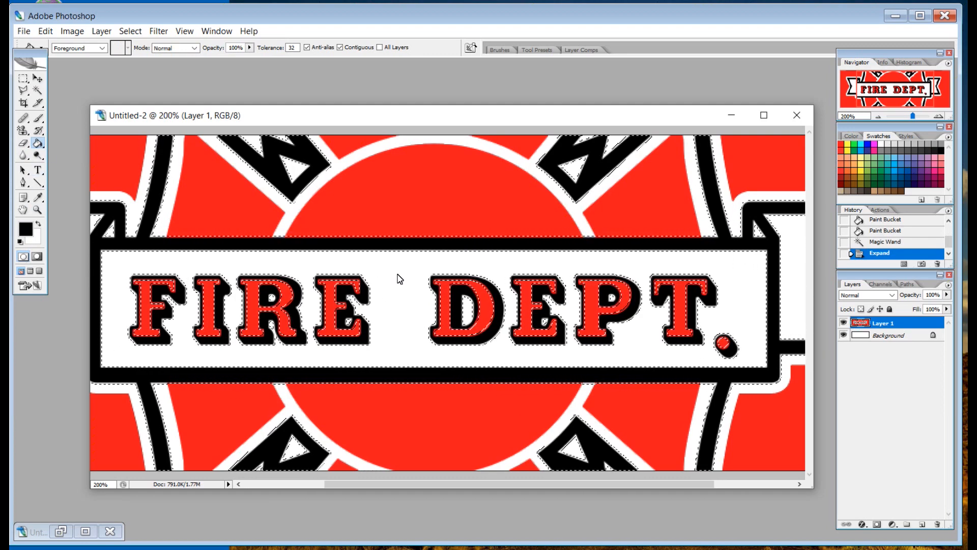
pyautogui.click(339, 48)
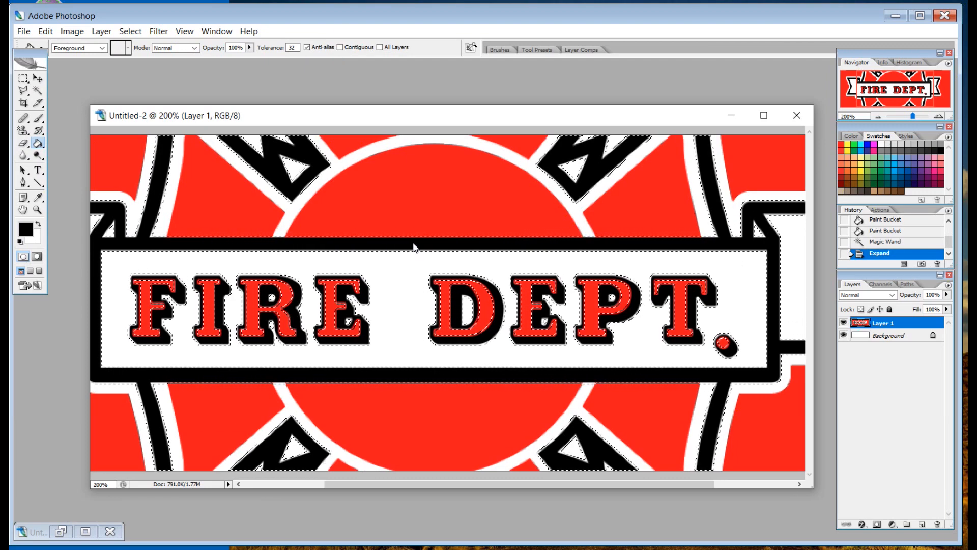
pyautogui.click(410, 242)
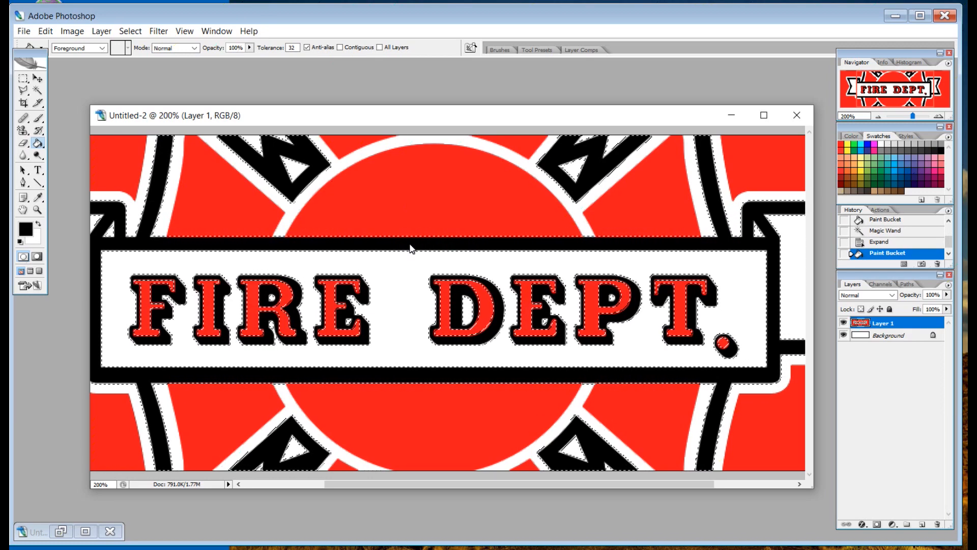
pyautogui.hotkey('ctrl', '+')
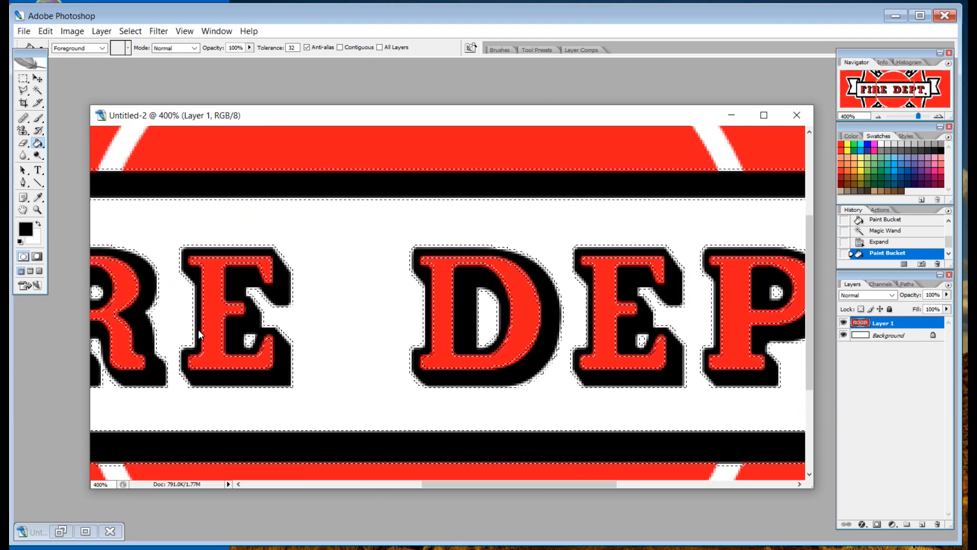
pyautogui.hotkey('ctrl', '-')
pyautogui.hotkey('ctrl', '-')
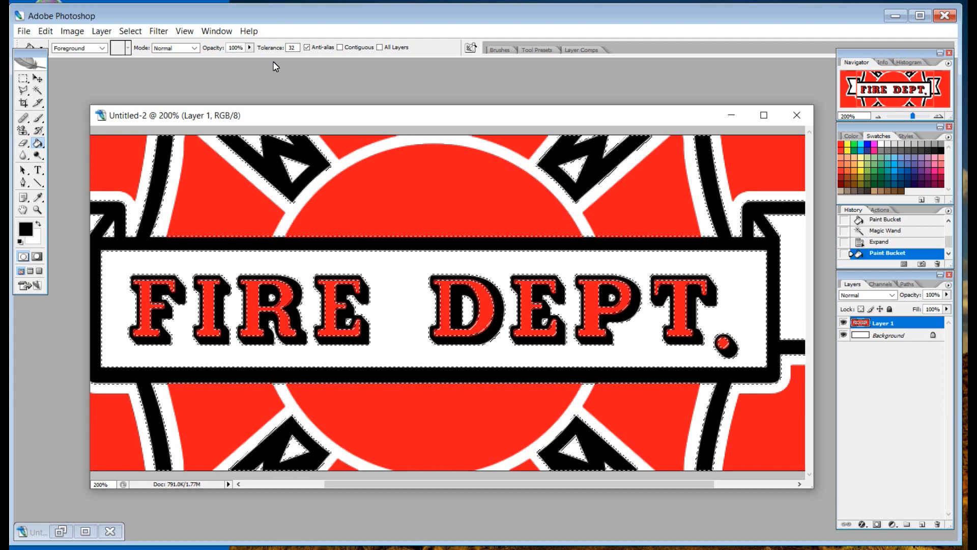
# Try filling the selected outlines with black at Paint Bucket tolerance 0 and again at tolerance 100, undoing both fills.
pyautogui.doubleClick(291, 48)
pyautogui.write('0')
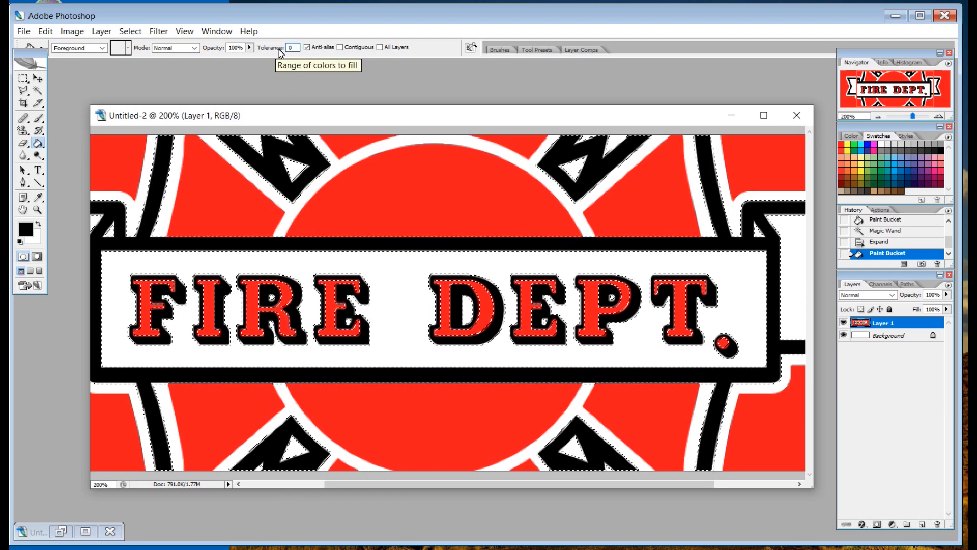
pyautogui.press('Tab')
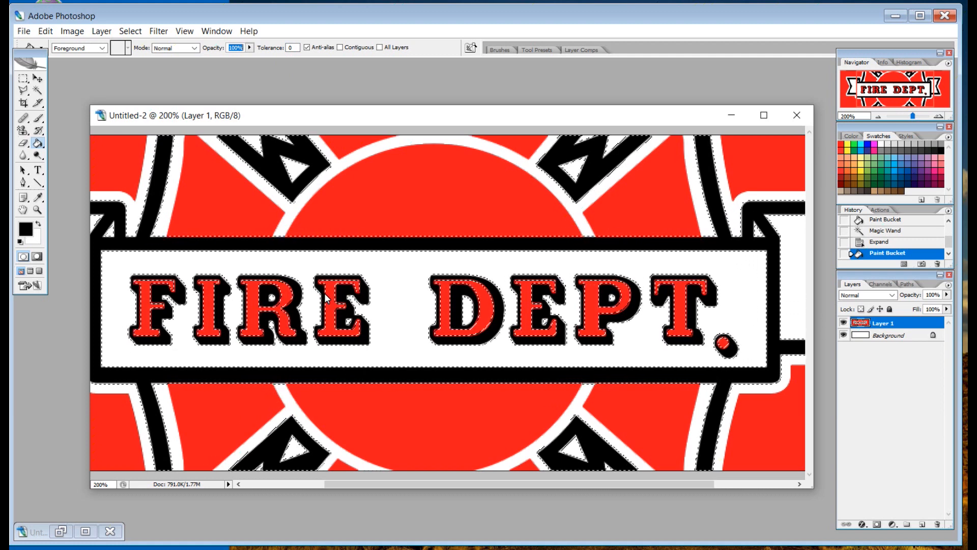
pyautogui.click(330, 243)
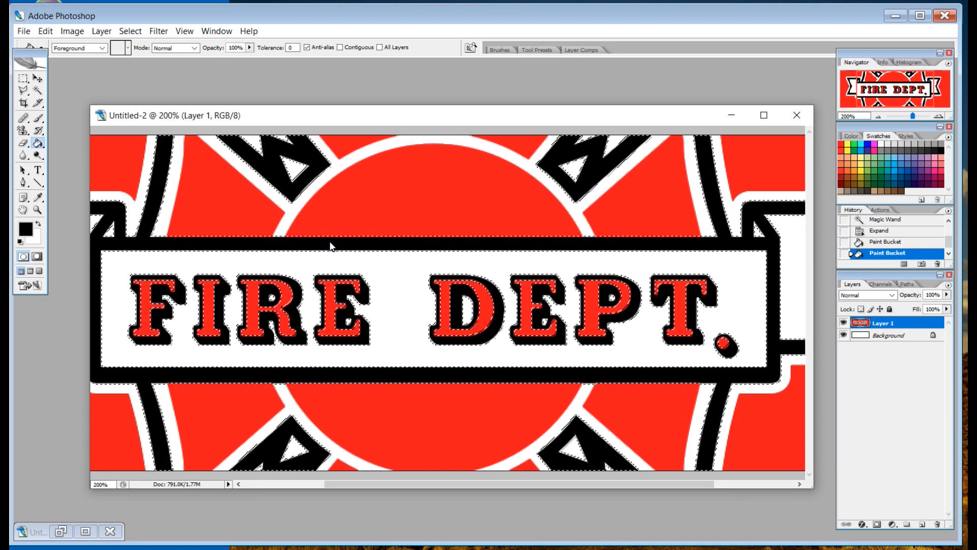
pyautogui.click(279, 49)
pyautogui.write('100')
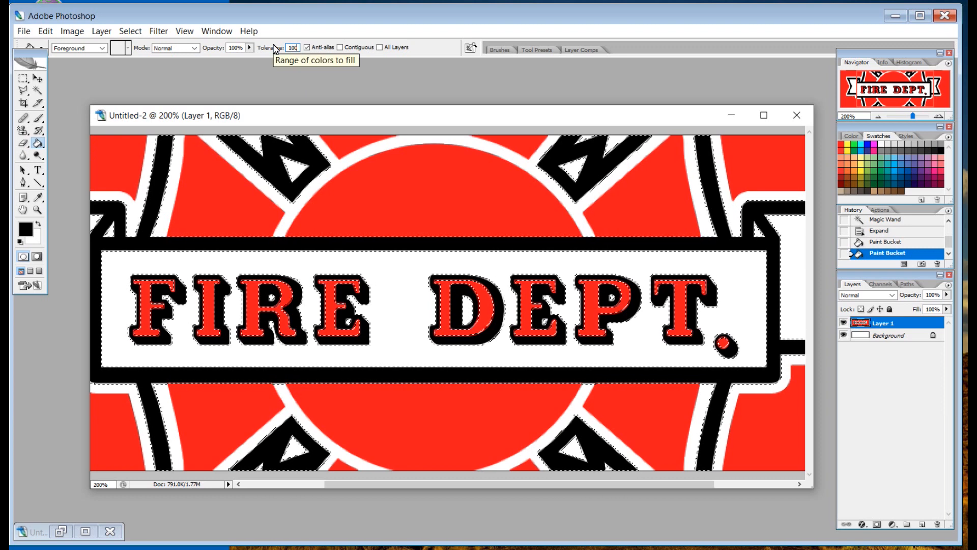
pyautogui.press('Tab')
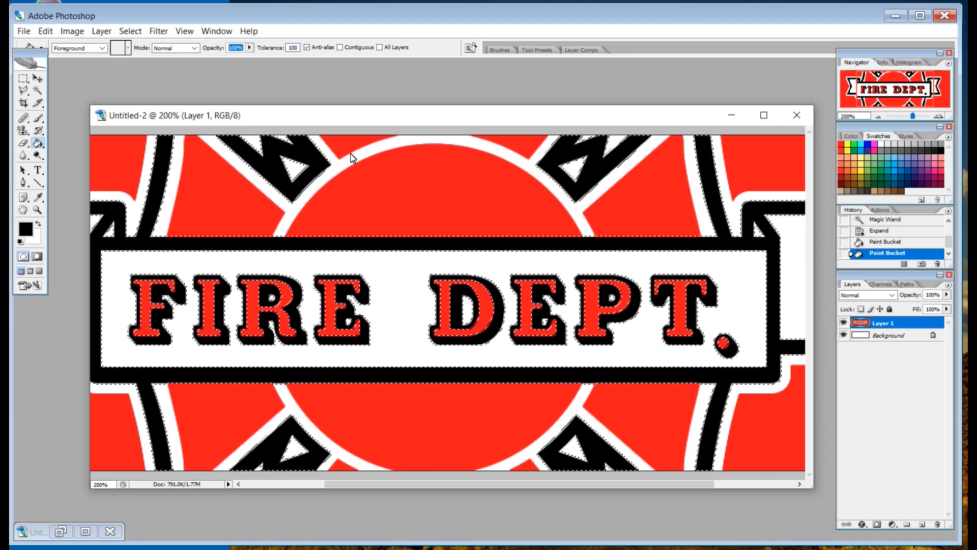
pyautogui.click(364, 245)
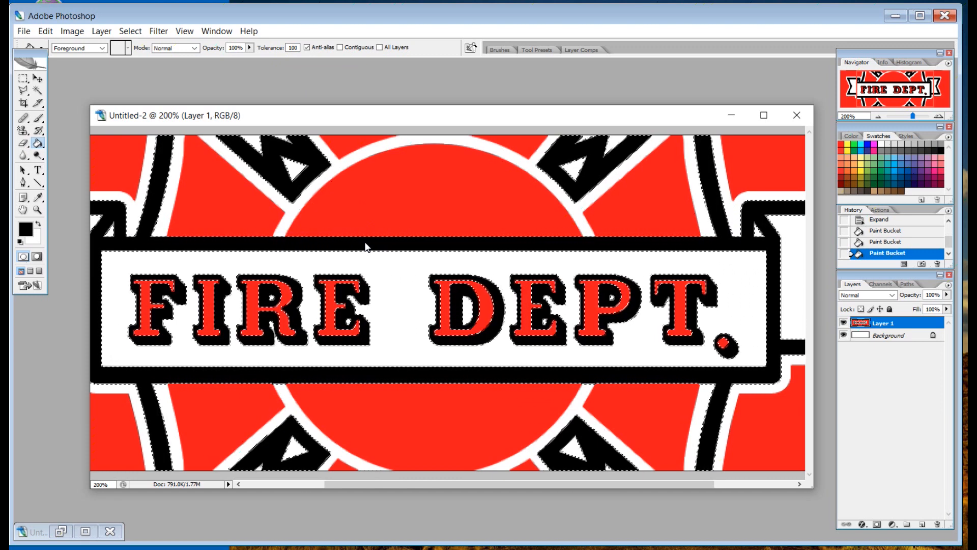
pyautogui.hotkey('ctrl', 'alt', 'z')
pyautogui.hotkey('ctrl', 'alt', 'z')
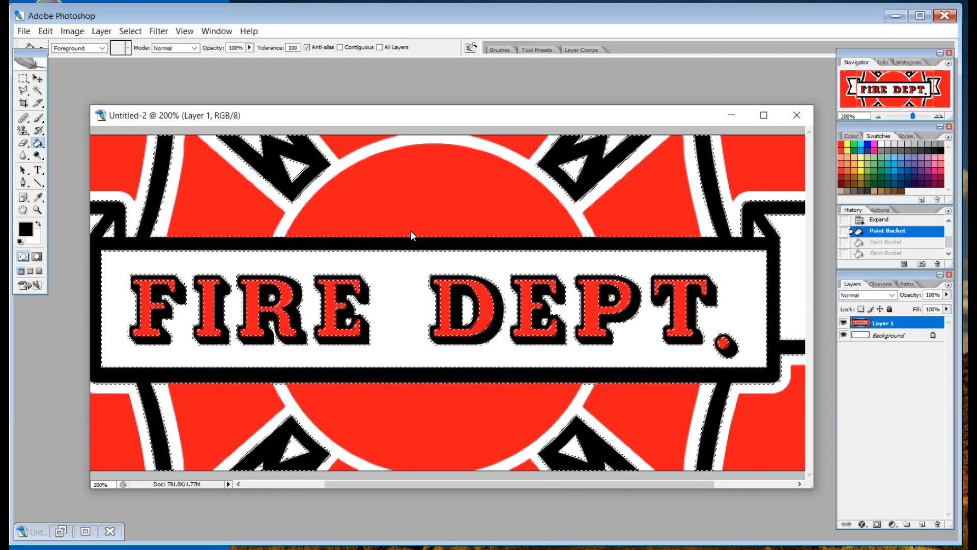
# Activate the Brush tool and set its master diameter to 141 px.
pyautogui.hotkey('ctrl', '-')
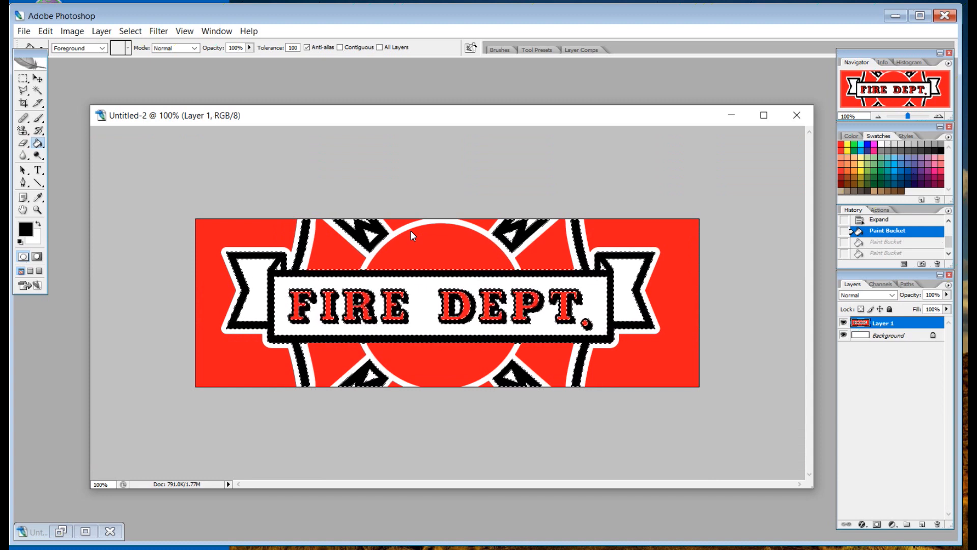
pyautogui.click(39, 120)
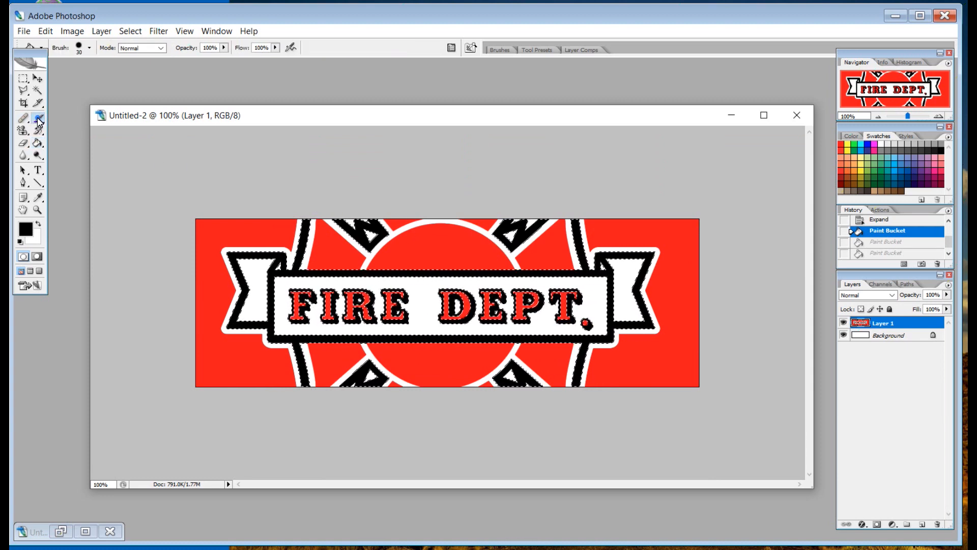
pyautogui.click(90, 50)
pyautogui.click(87, 79)
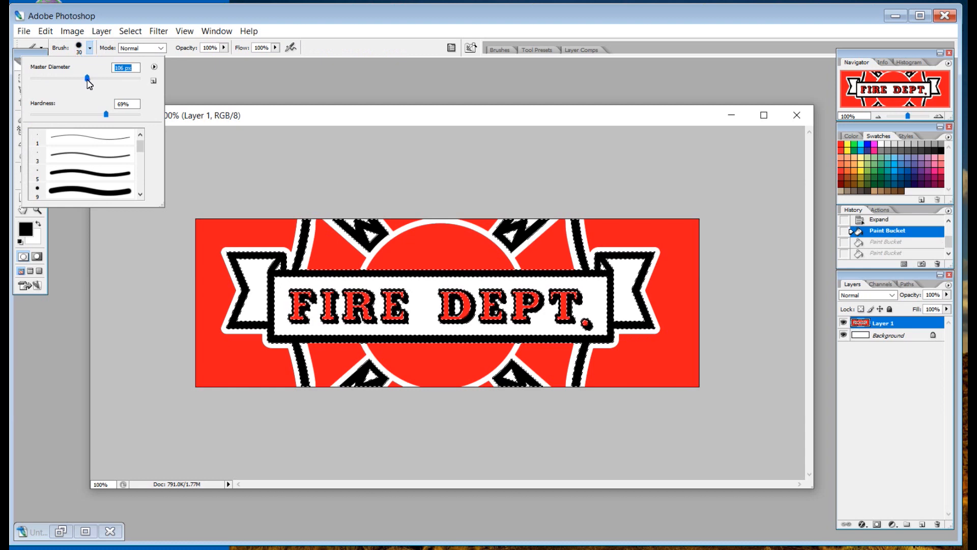
pyautogui.click(96, 79)
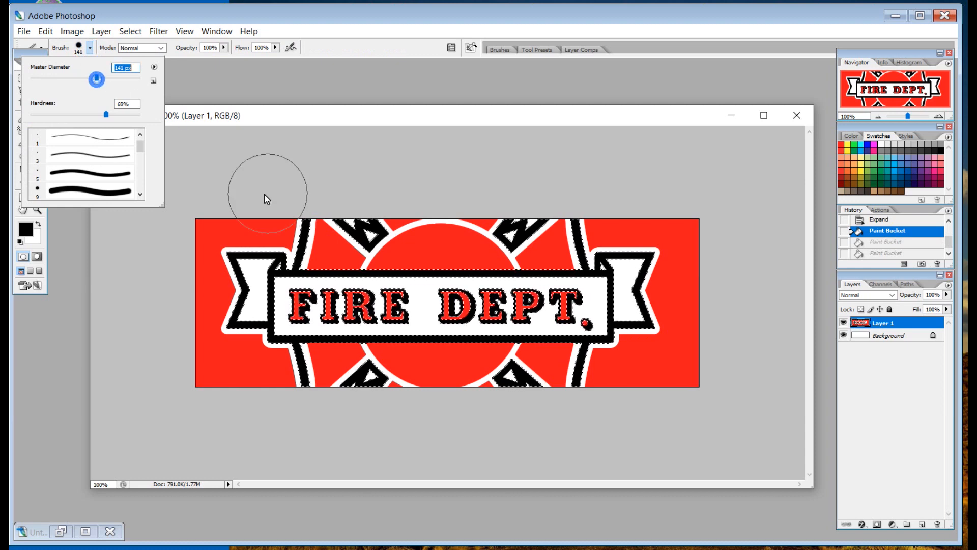
pyautogui.click(233, 183)
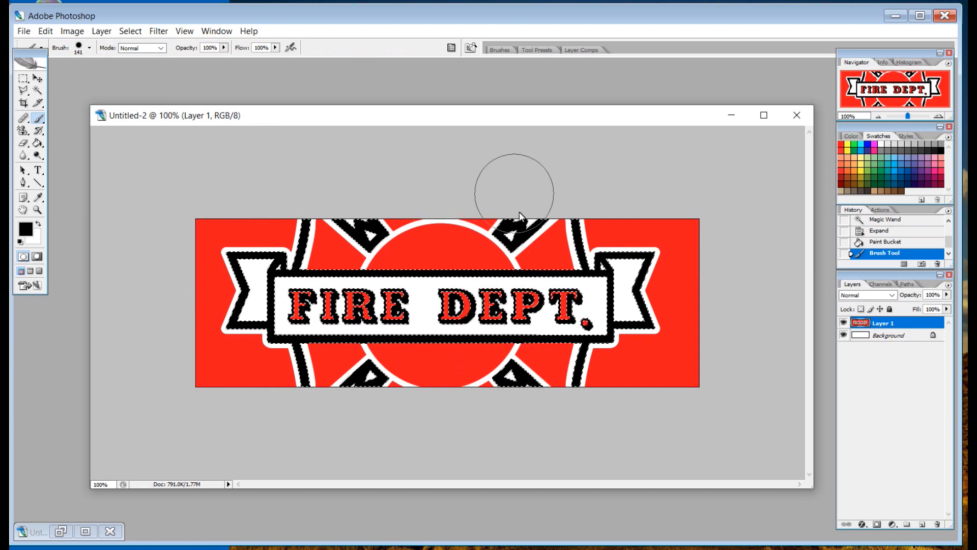
# Brush black over the expanded selection of outlines and lettering shadows, and check the letter edges up close.
pyautogui.moveTo(657, 209); pyautogui.dragTo(680, 345)
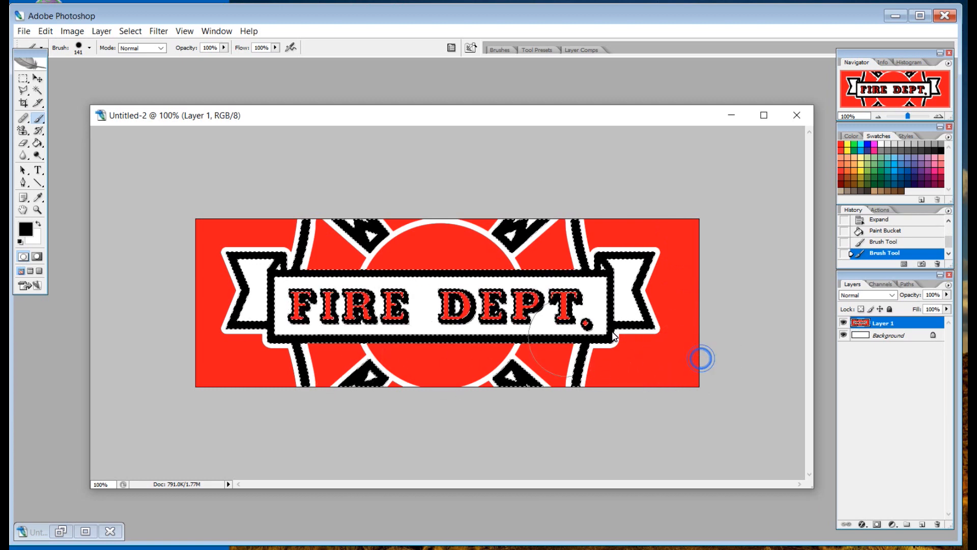
pyautogui.moveTo(518, 227); pyautogui.dragTo(570, 228)
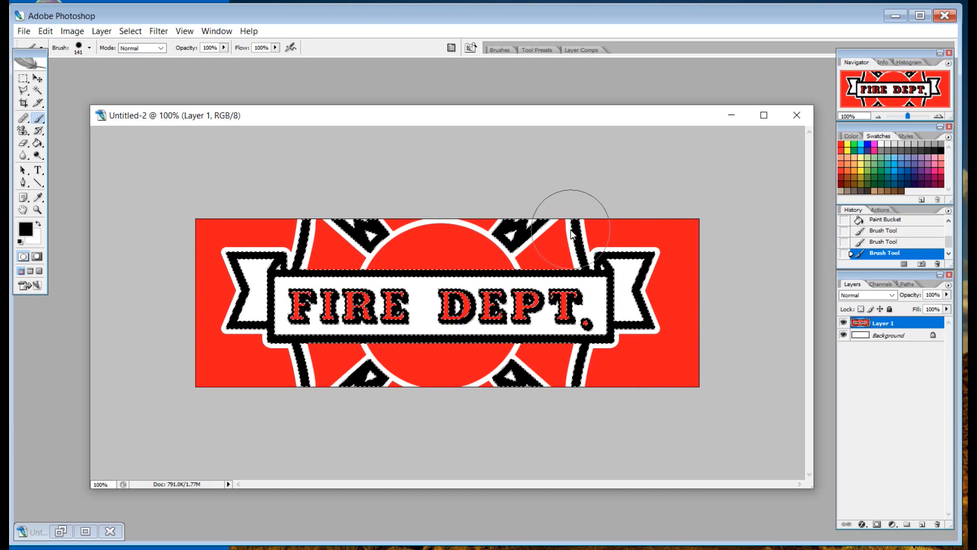
pyautogui.hotkey('ctrl', '+')
pyautogui.hotkey('ctrl', '+')
pyautogui.hotkey('ctrl', '+')
pyautogui.hotkey('ctrl', '+')
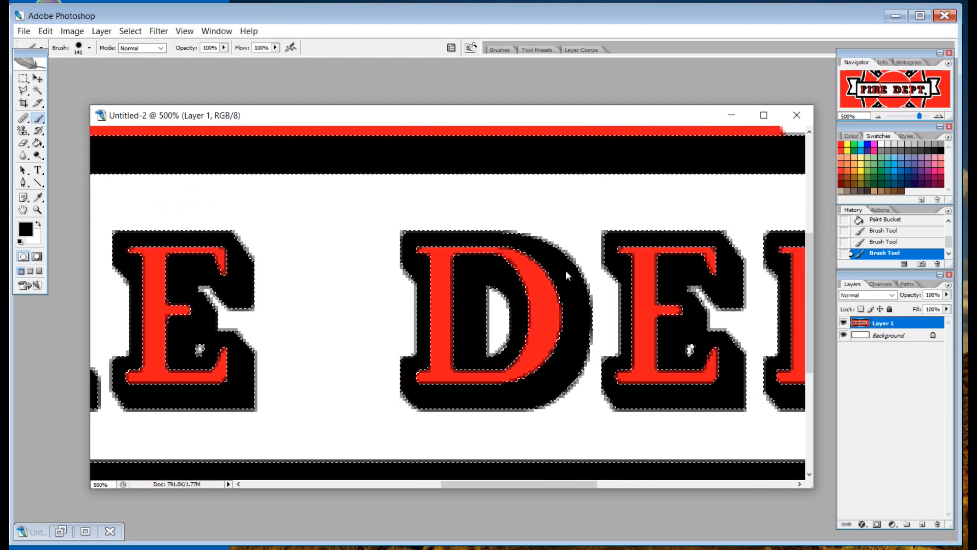
pyautogui.hotkey('ctrl', '-')
pyautogui.hotkey('ctrl', '-')
pyautogui.hotkey('ctrl', '-')
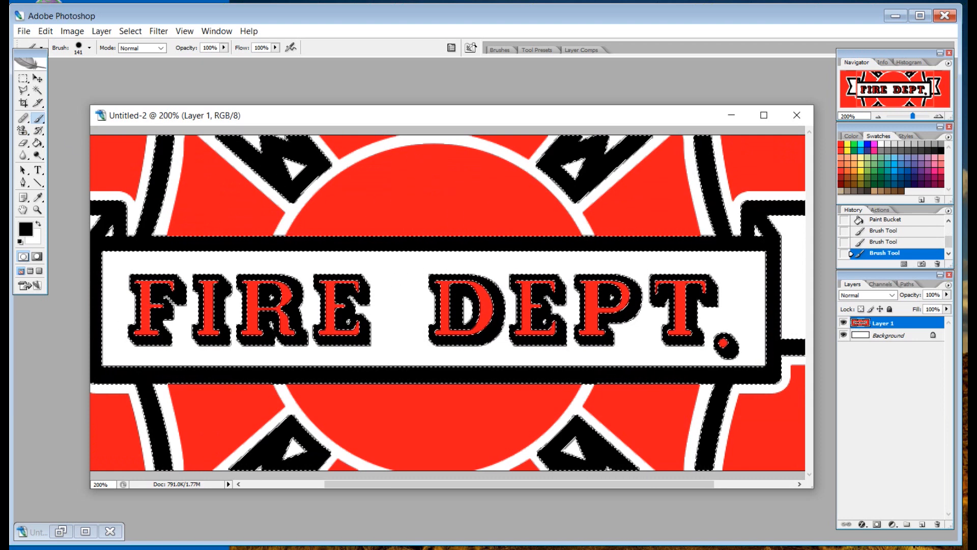
# Deselect the painted outlines and lettering shadows using the Rectangular Marquee tool.
pyautogui.press('m')
pyautogui.hotkey('ctrl', '-')
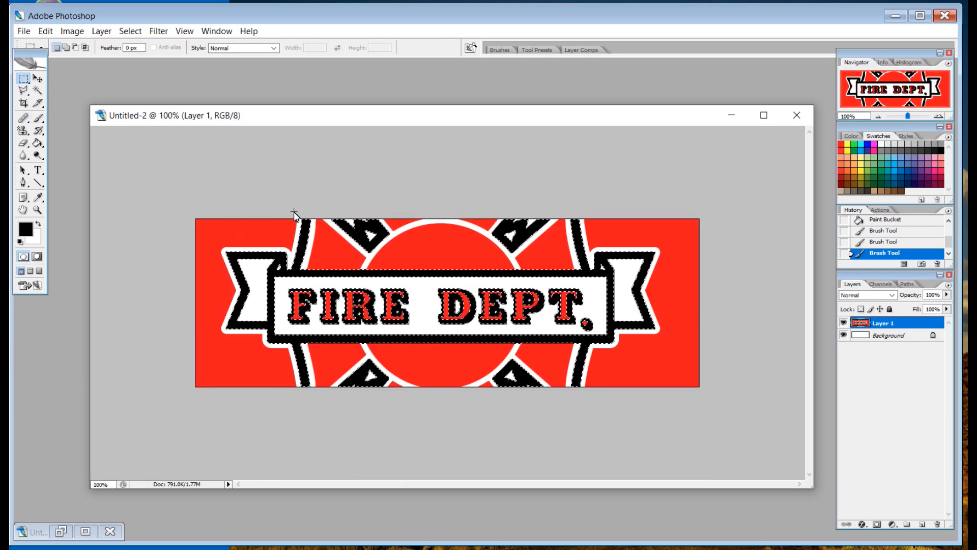
pyautogui.click(436, 251)
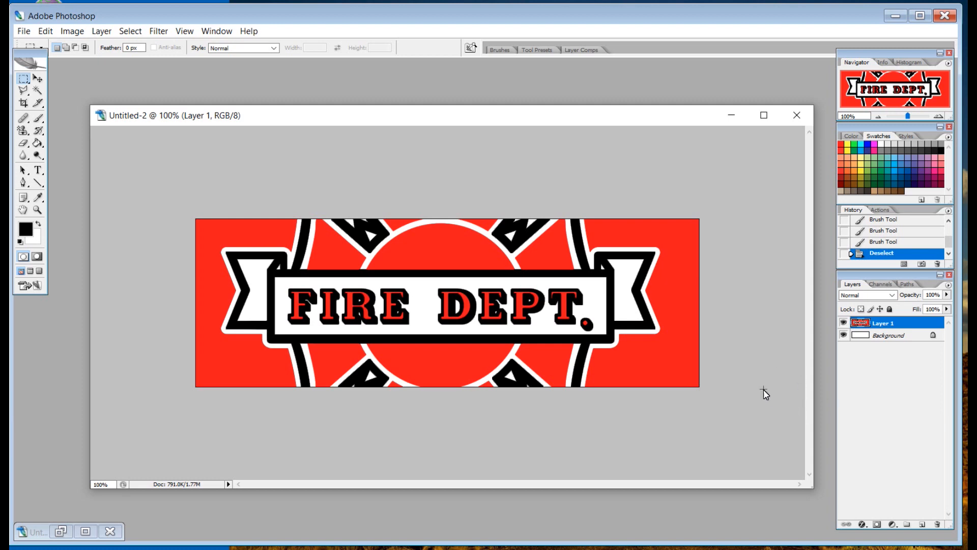
# Step back through the history to undo the deselection, brush strokes, black fill, selection expansion and Magic Wand selection.
pyautogui.hotkey('ctrl', 'alt', 'z')
pyautogui.hotkey('ctrl', 'alt', 'z')
pyautogui.hotkey('ctrl', 'alt', 'z')
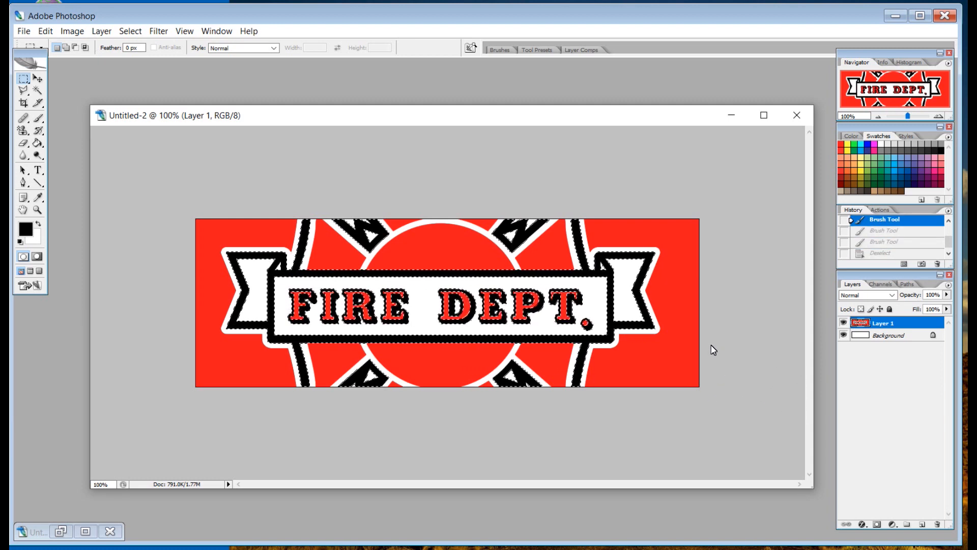
pyautogui.click(46, 31)
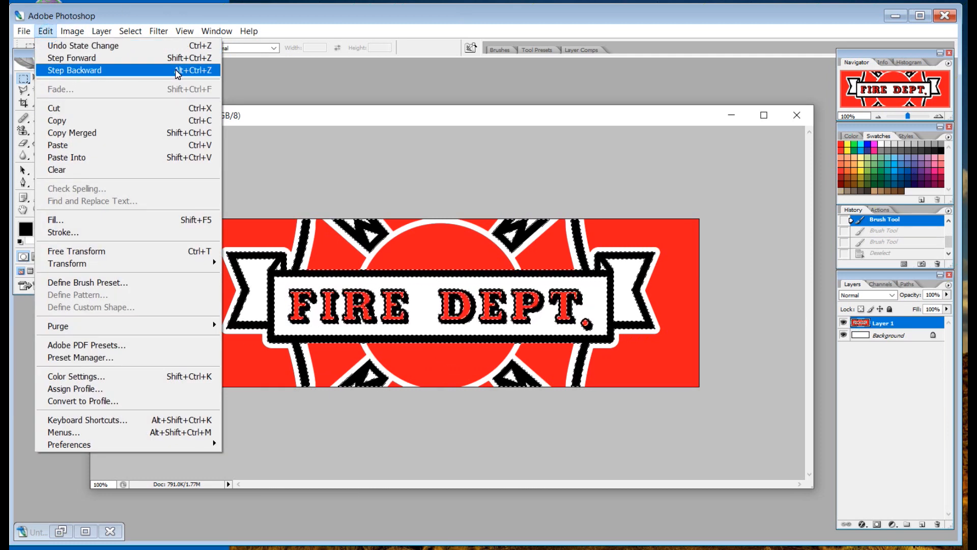
pyautogui.click(378, 142)
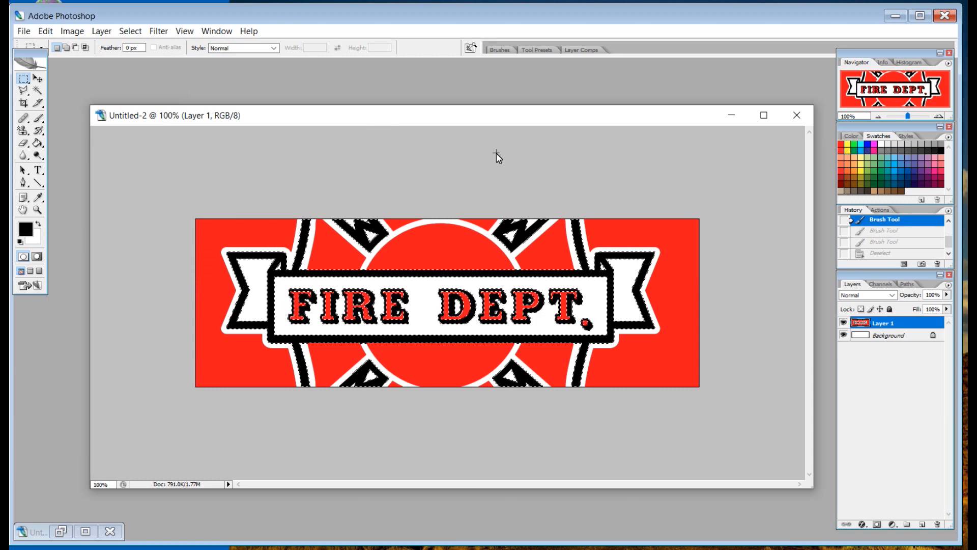
pyautogui.hotkey('ctrl', 'shift', 'z')
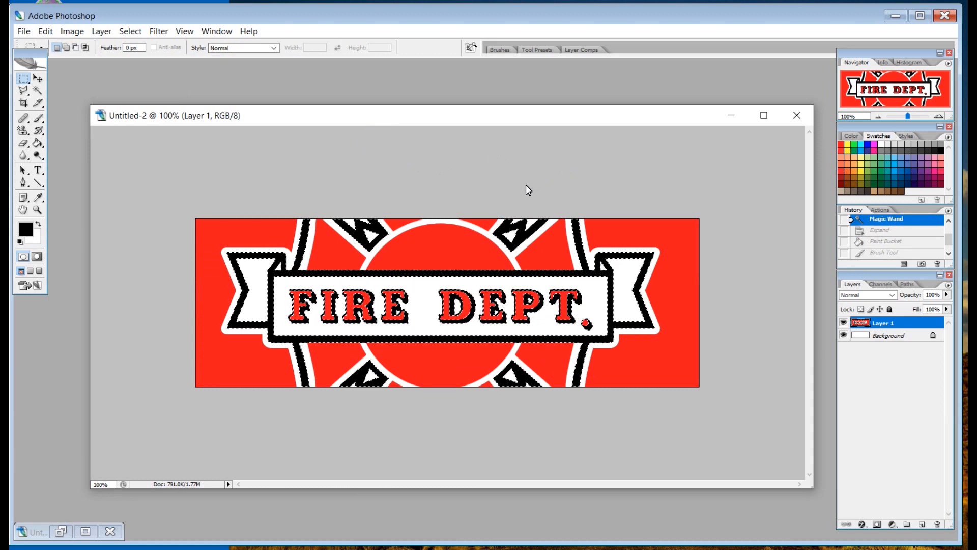
pyautogui.hotkey('ctrl', 'alt', 'z')
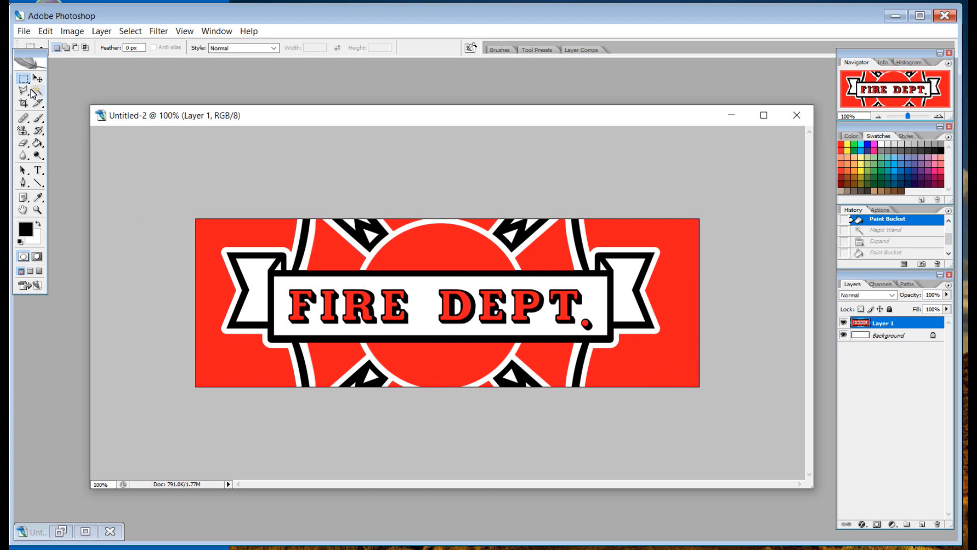
# Select all black areas with the Magic Wand and subtract the FIRE DEPT. lettering with a rectangular marquee inside the banner.
pyautogui.click(420, 277)
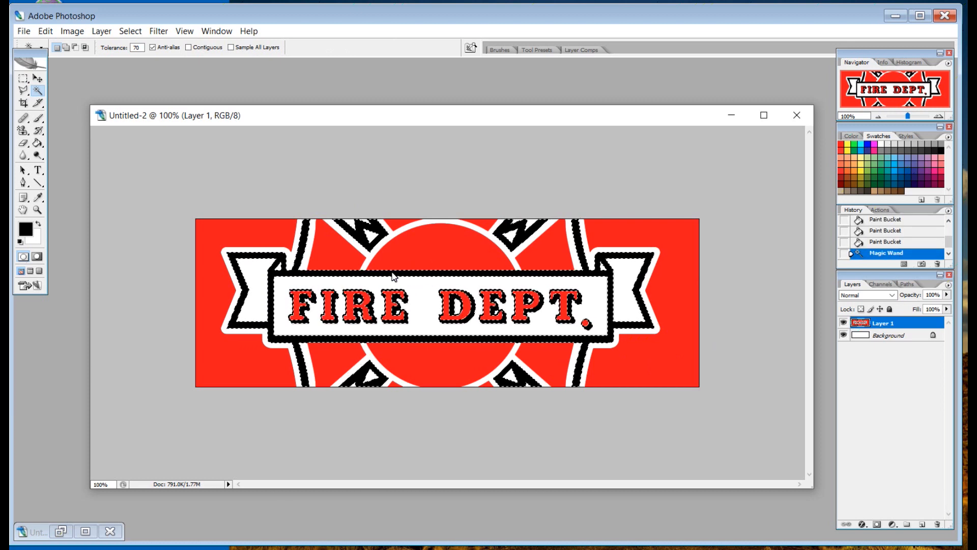
pyautogui.click(23, 78)
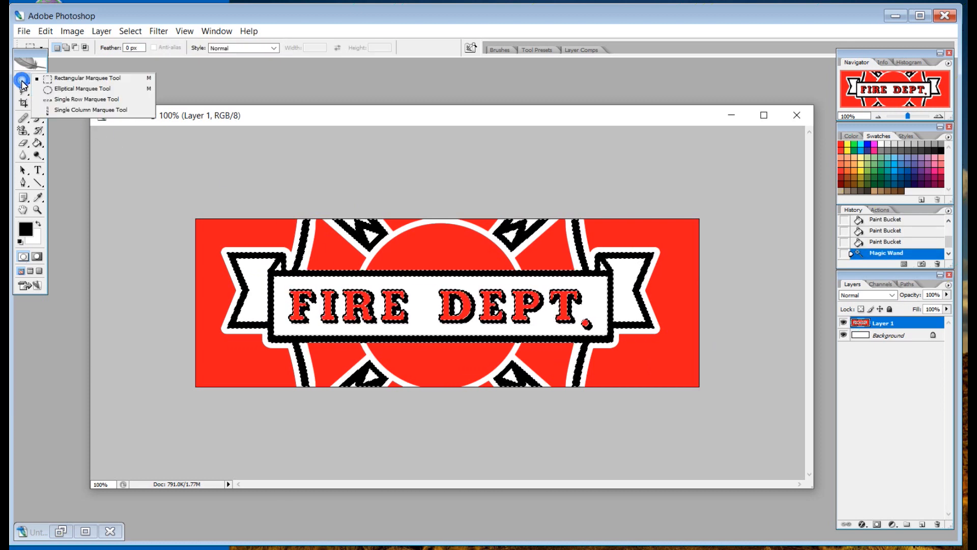
pyautogui.click(72, 78)
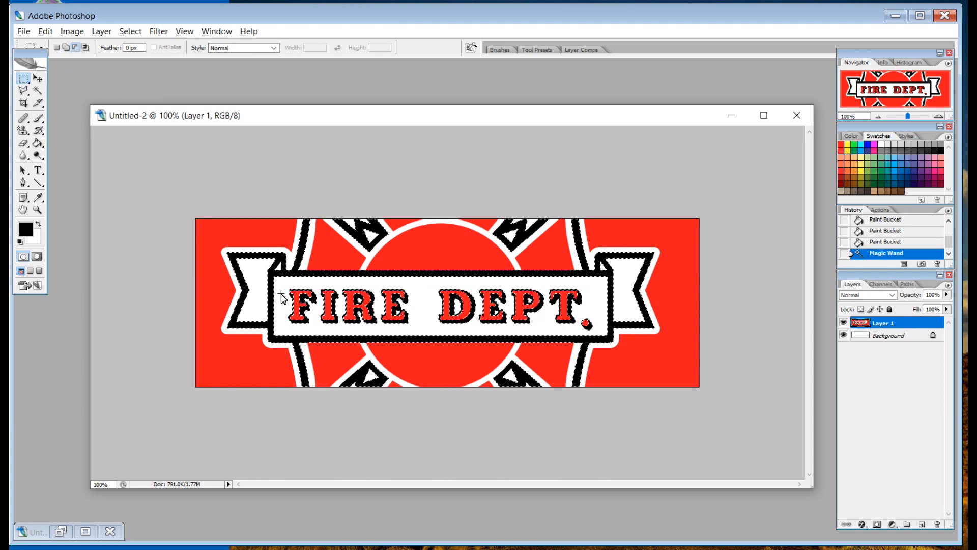
pyautogui.press('alt')
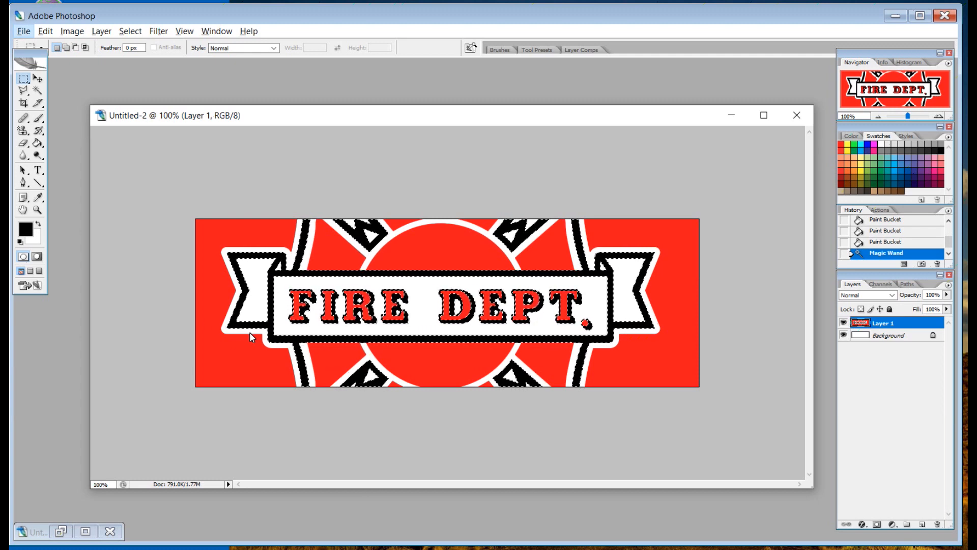
pyautogui.hotkey('shift', 'm')
pyautogui.press('alt')
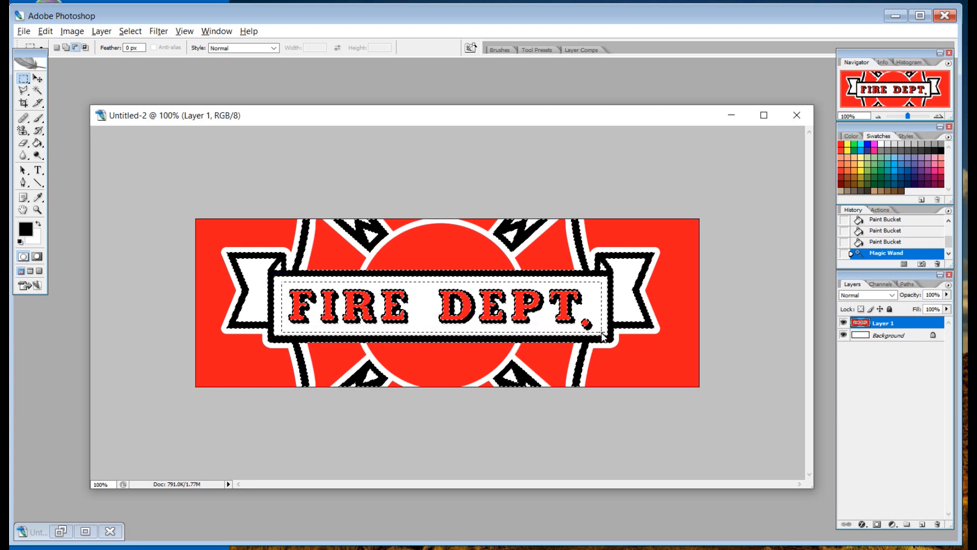
pyautogui.moveTo(602, 335); pyautogui.dragTo(602, 333)
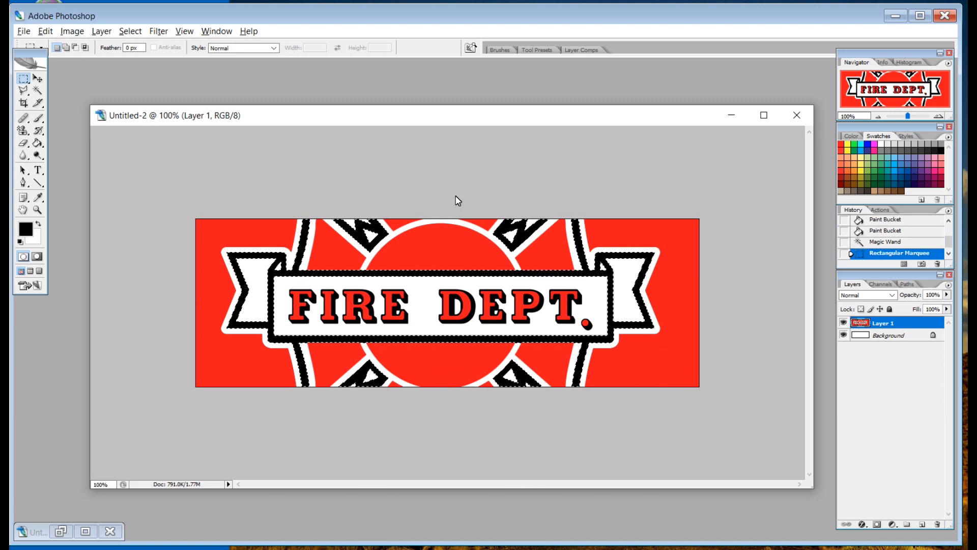
# Expand the selection of the black outlines by 2 pixels.
pyautogui.click(130, 31)
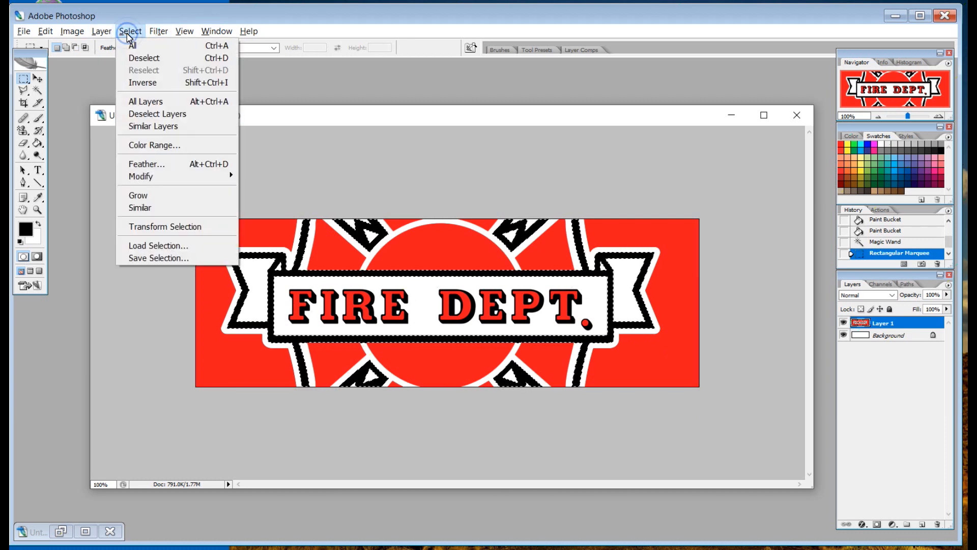
pyautogui.moveTo(224, 176)
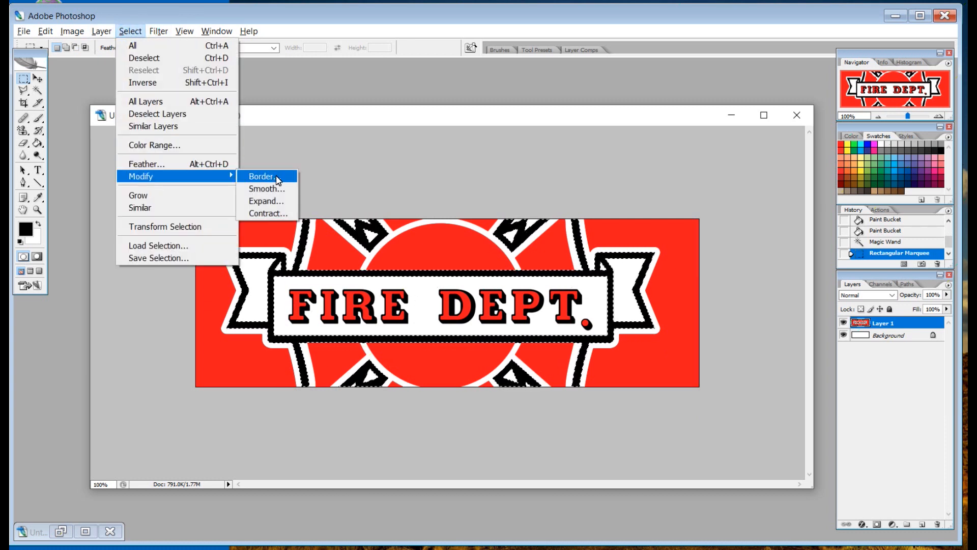
pyautogui.click(280, 203)
pyautogui.click(496, 198)
pyautogui.write('2')
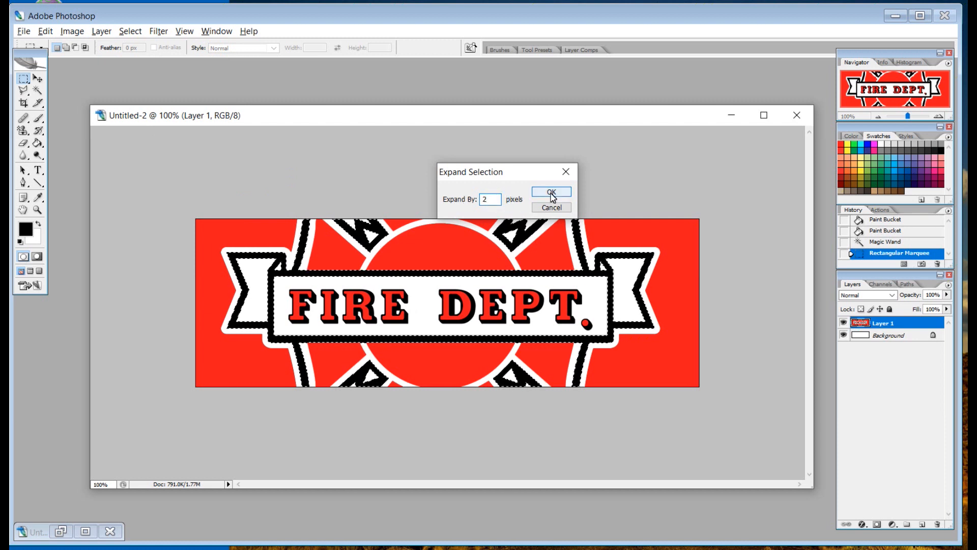
pyautogui.click(551, 192)
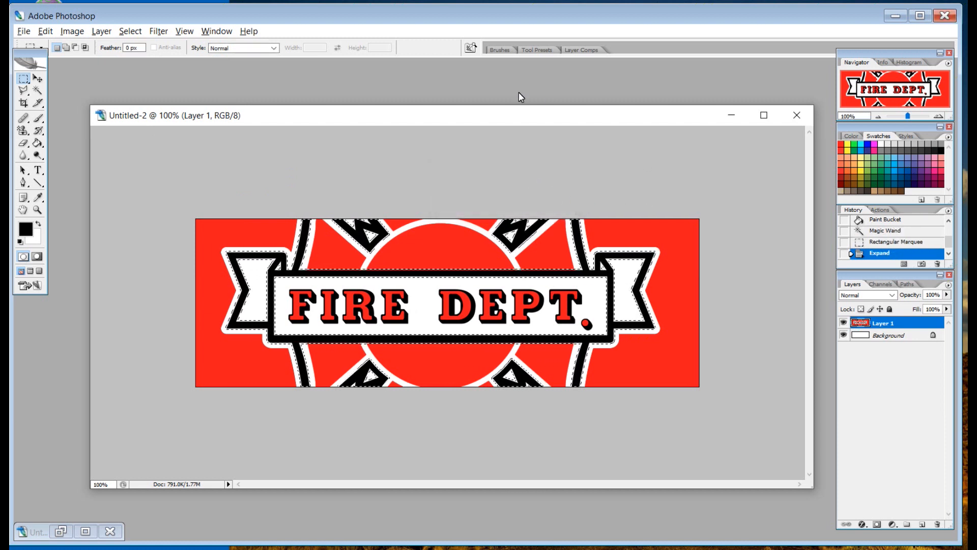
# Fill the expanded outline selection with black using the Paint Bucket, applying the fill twice on the banner's upper border.
pyautogui.click(38, 147)
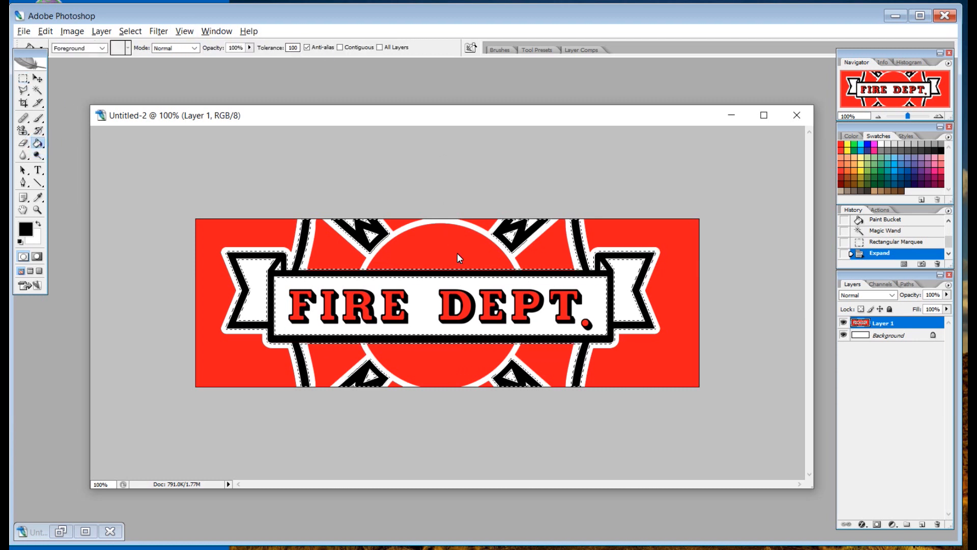
pyautogui.click(441, 275)
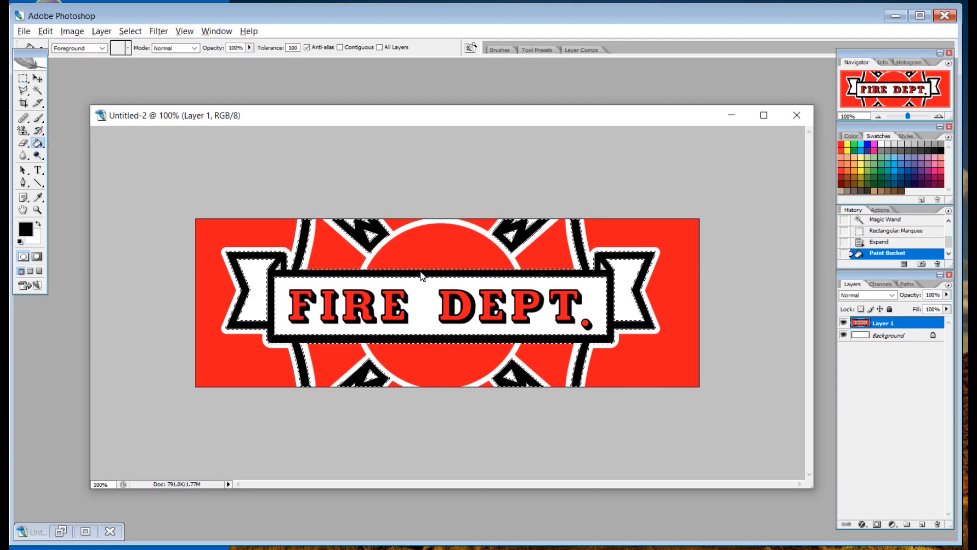
pyautogui.hotkey('ctrl', '+')
pyautogui.hotkey('ctrl', '+')
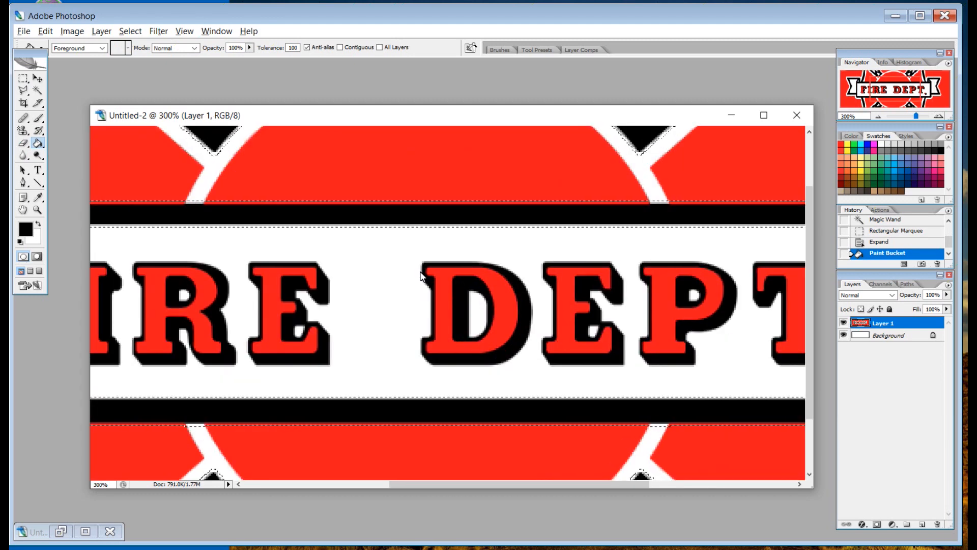
pyautogui.click(418, 214)
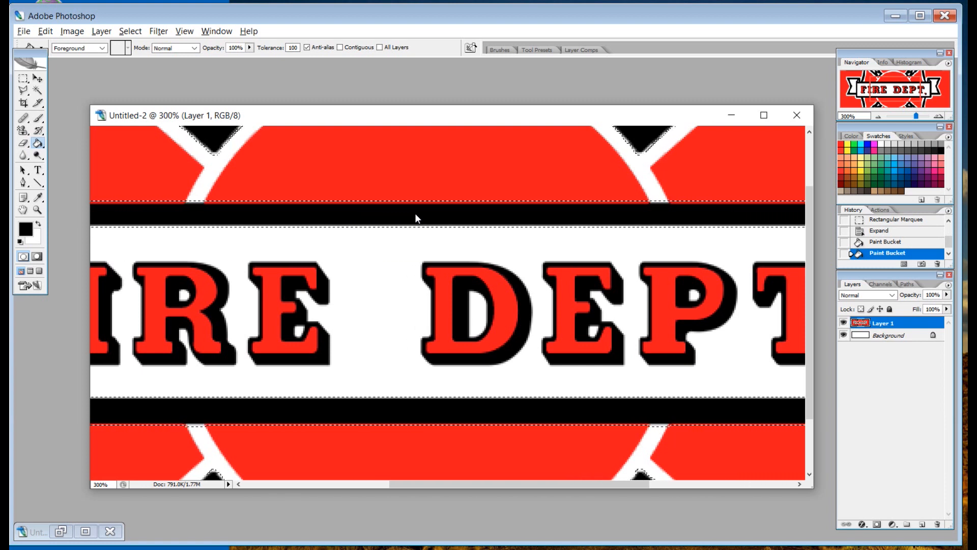
# Brush black over the selected outlines with the 141 px brush to cover the remaining edge pixels.
pyautogui.click(40, 120)
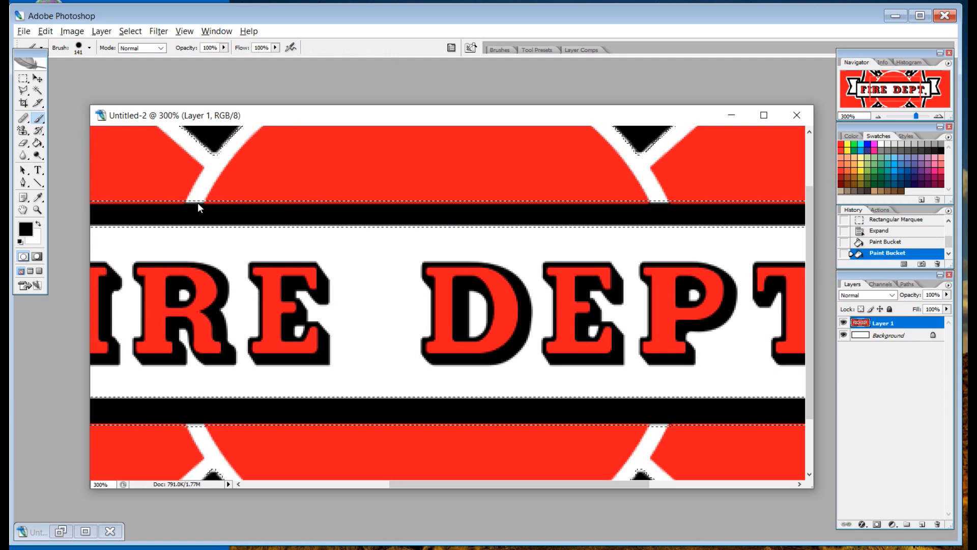
pyautogui.hotkey('ctrl', '-')
pyautogui.hotkey('ctrl', '-')
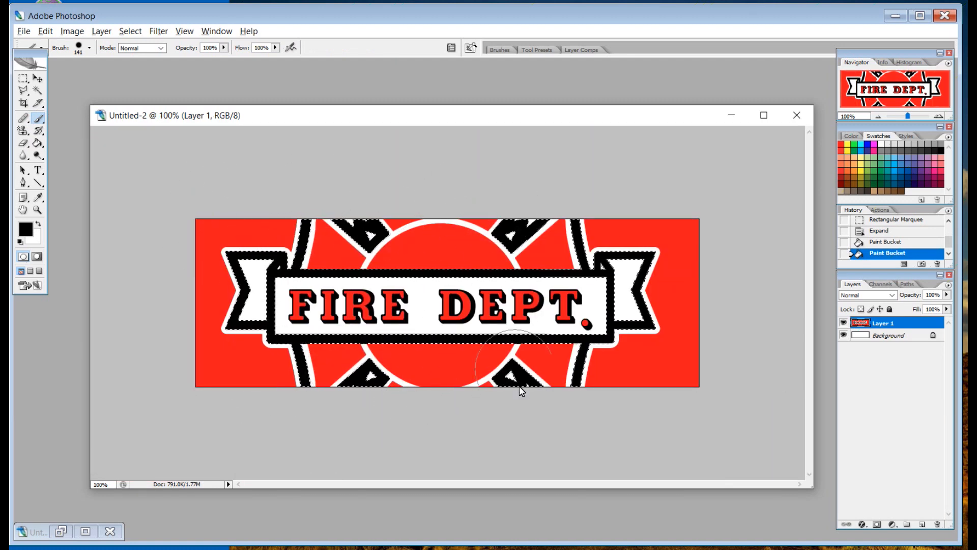
pyautogui.click(687, 324)
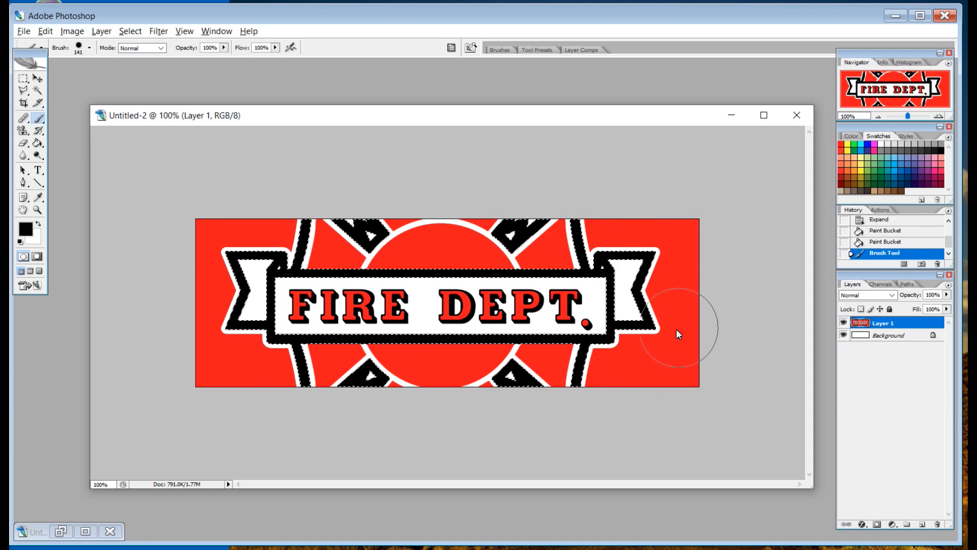
pyautogui.hotkey('ctrl', '+')
pyautogui.hotkey('ctrl', '+')
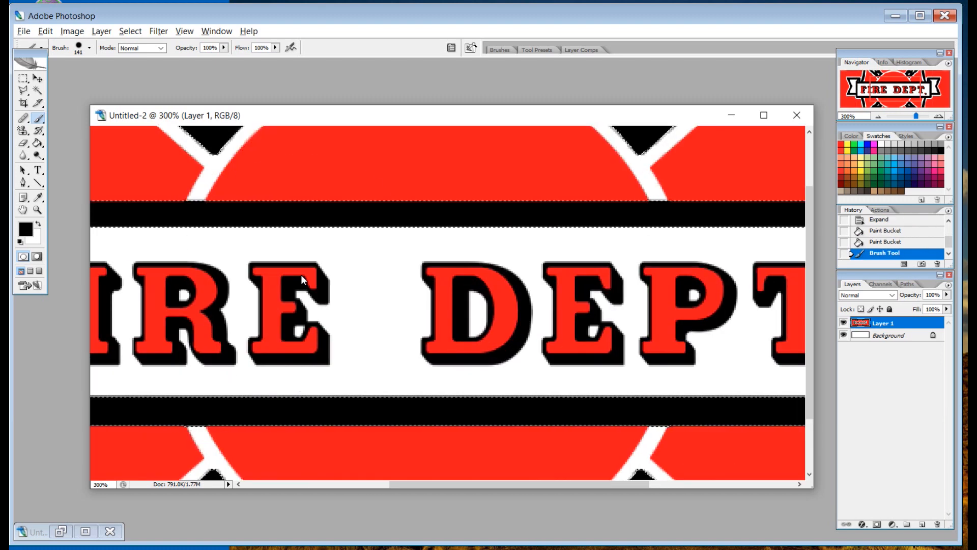
pyautogui.click(295, 254)
pyautogui.click(471, 268)
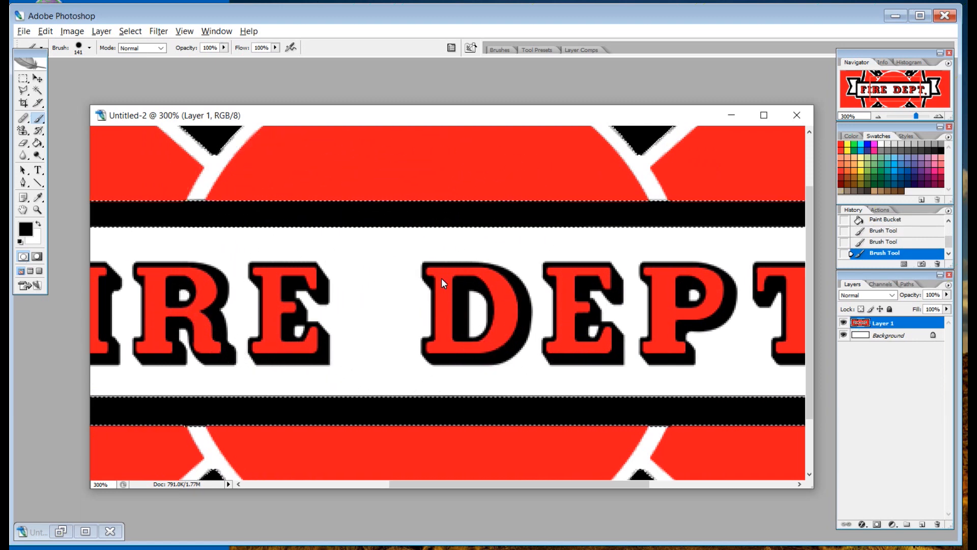
# Deselect the thickened outlines using the Rectangular Marquee tool and show the whole logo at 100%.
pyautogui.hotkey('ctrl', '-')
pyautogui.hotkey('ctrl', '-')
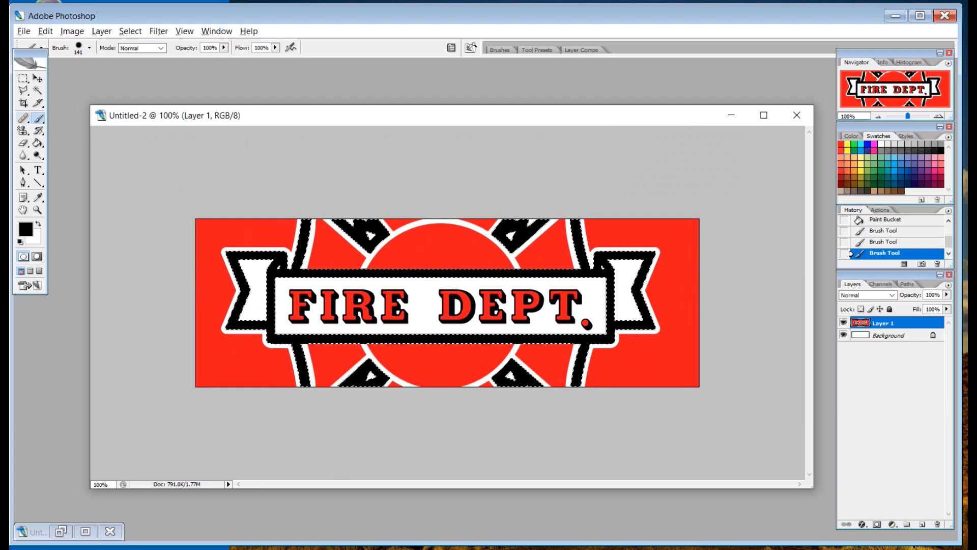
pyautogui.press('m')
pyautogui.click(382, 205)
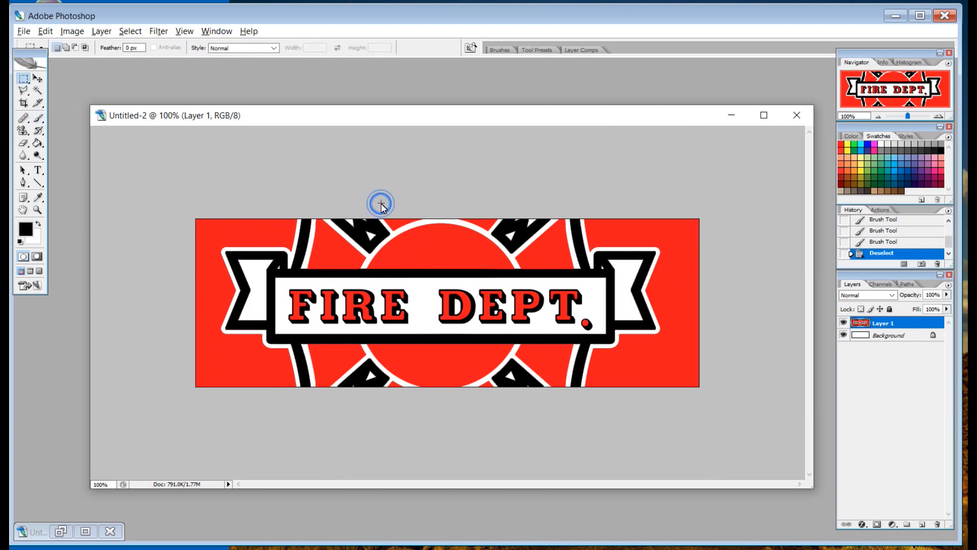